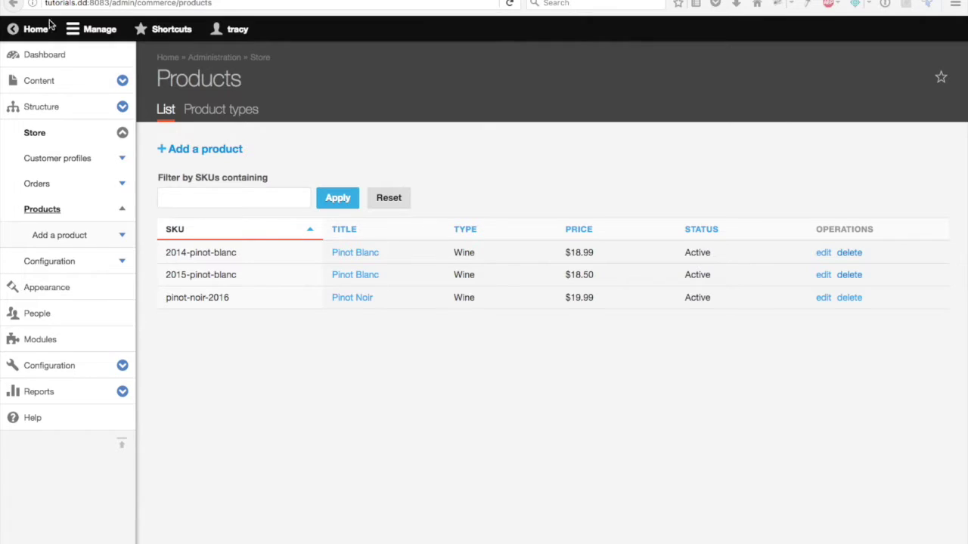
Step: Start a new content type in the site structure and name it "Wine Product Display"
click(121, 108)
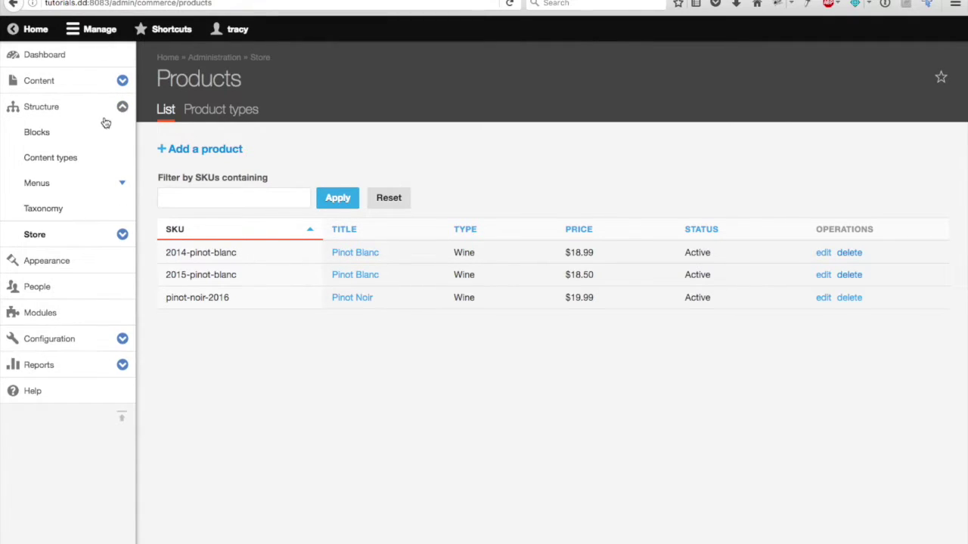
click(51, 158)
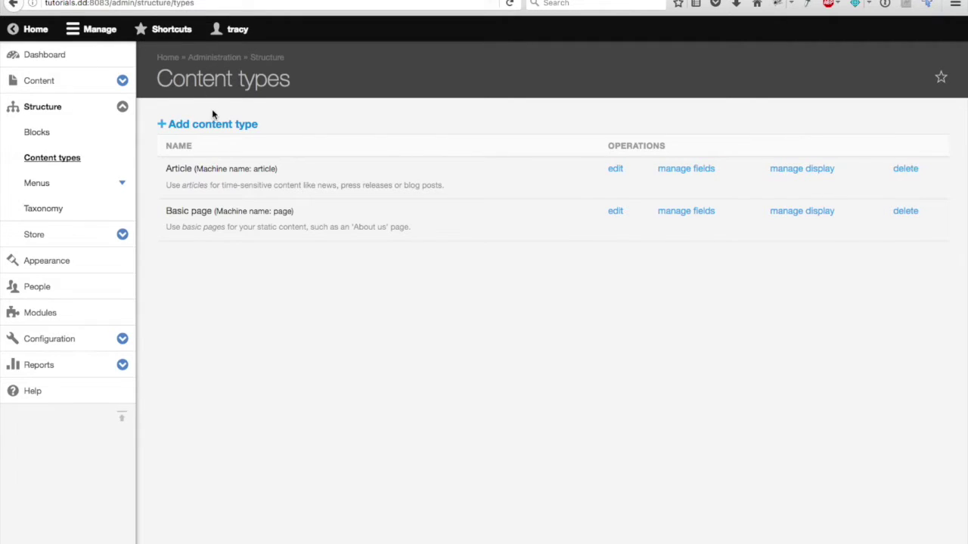
click(215, 126)
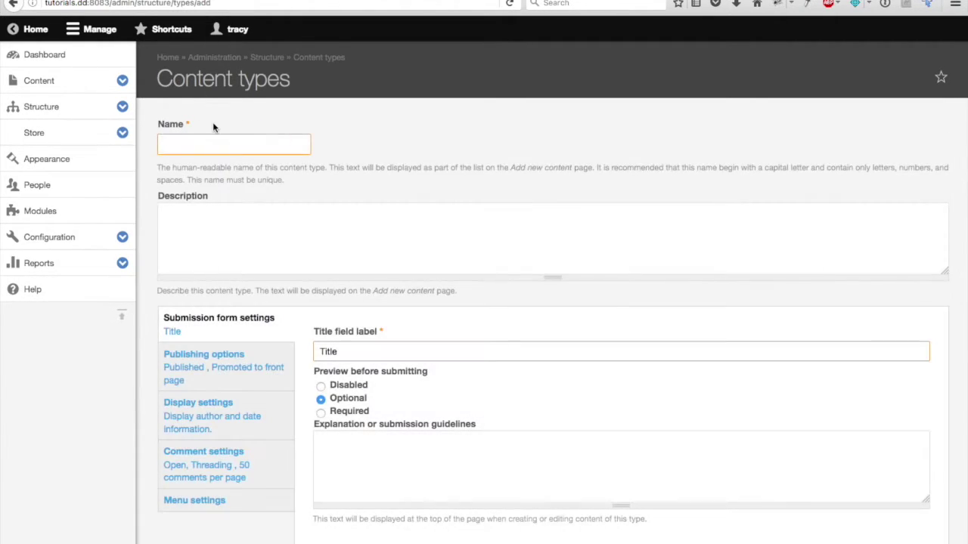
click(210, 142)
text(Wine)
click(215, 158)
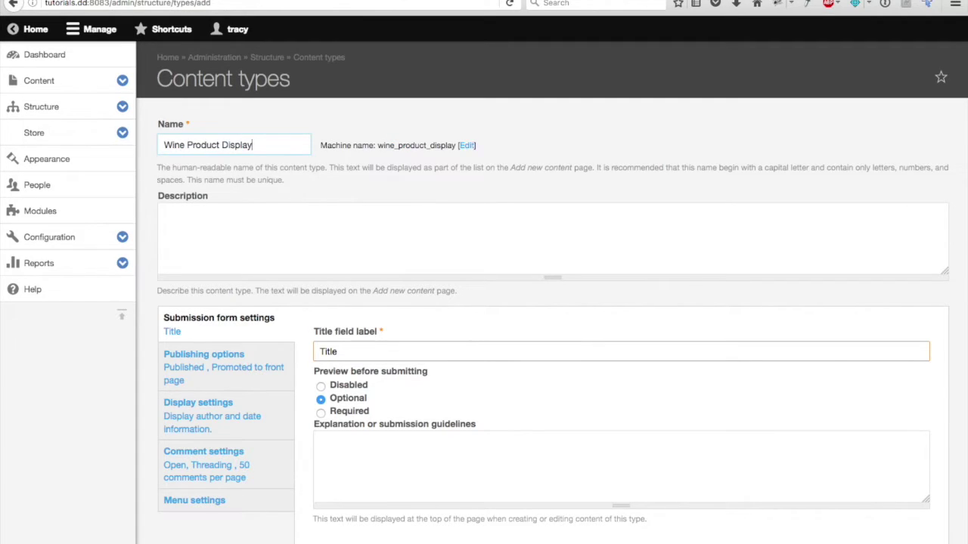
Step: Enter "A Product Display for my wine." as the content type's description
click(244, 224)
text(A)
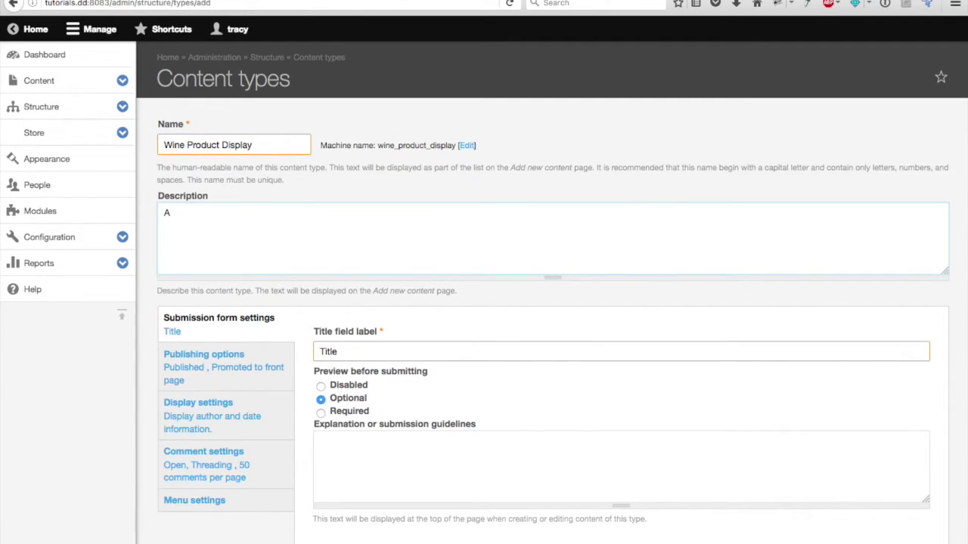
text( Product Display for my)
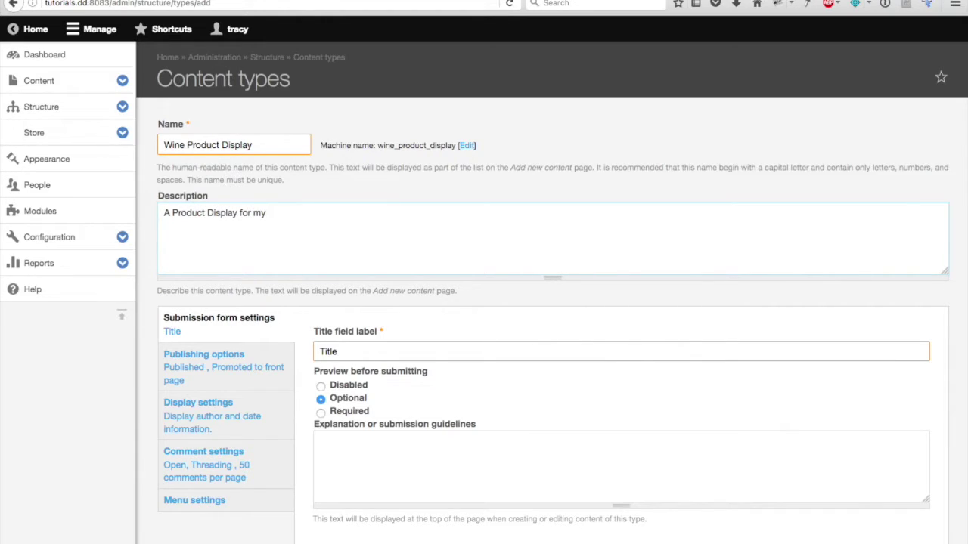
text( wine.)
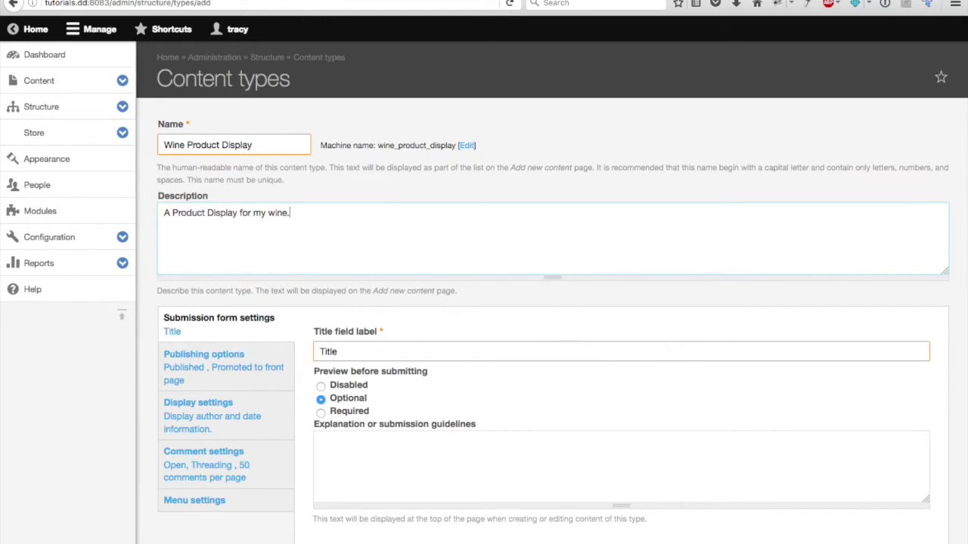
Step: Turn off promotion to the front page and the display of author and date information for the content type
click(244, 370)
click(319, 359)
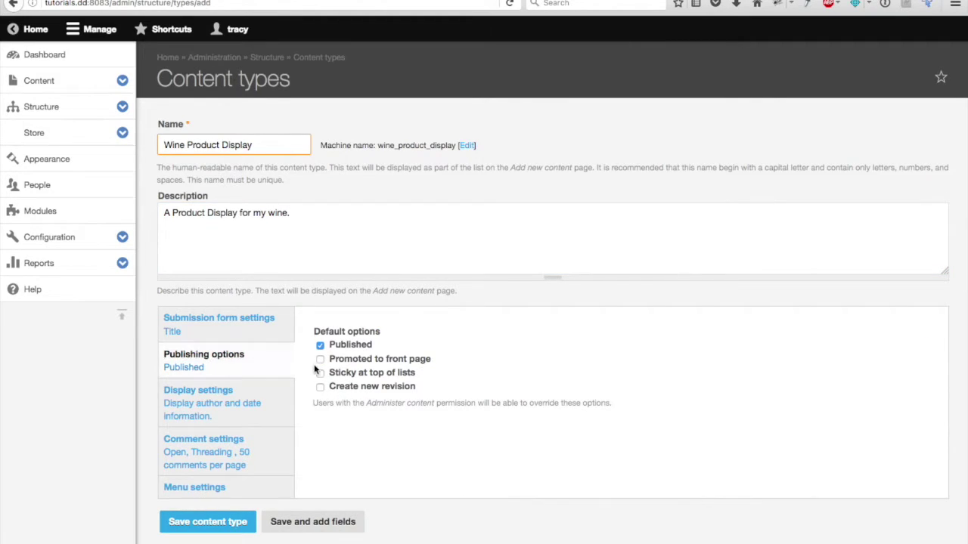
click(231, 397)
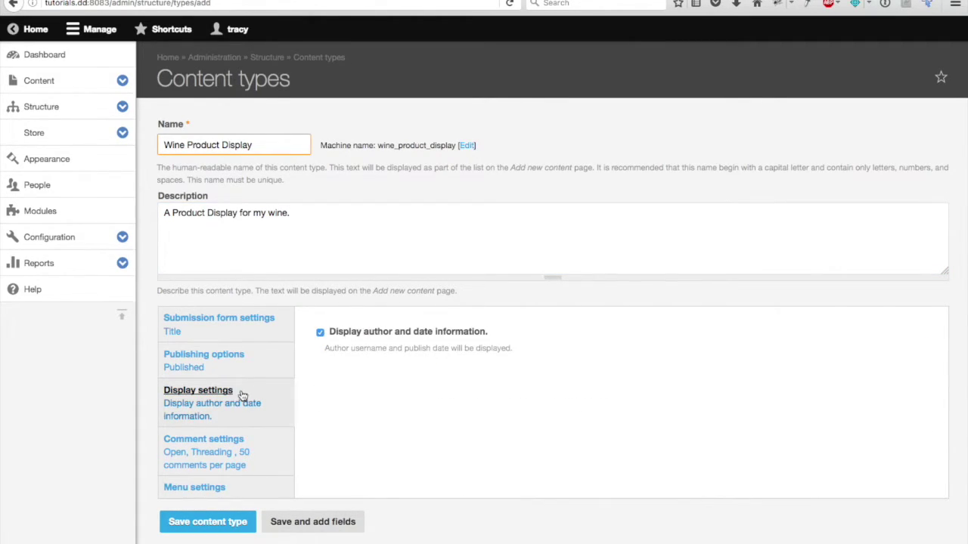
click(320, 333)
Step: Set the default comment setting for new content to Closed and save the content type, continuing to its fields
click(242, 453)
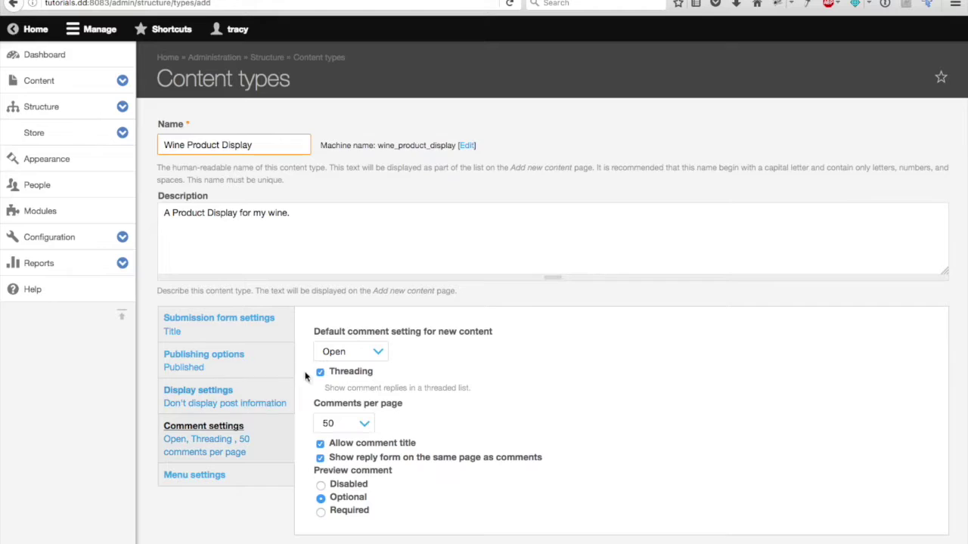
click(330, 355)
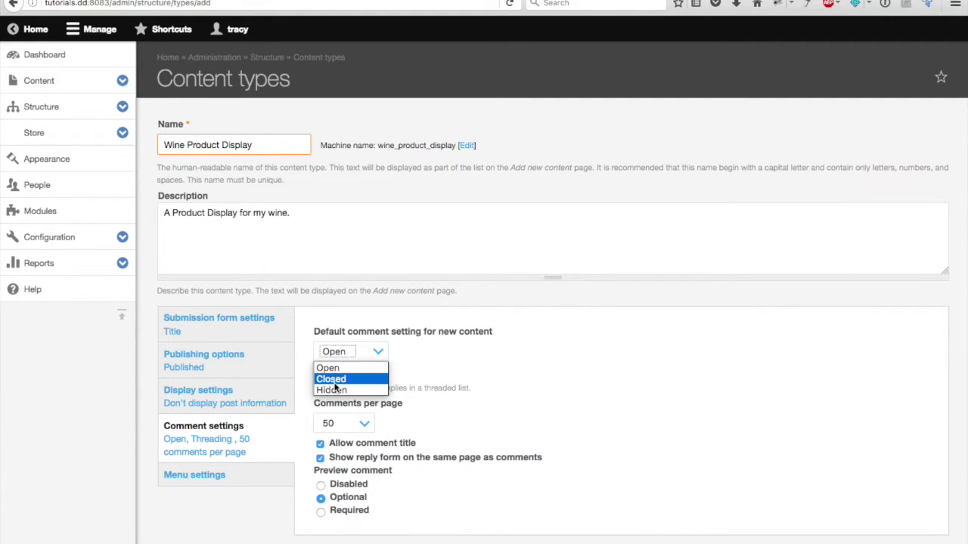
click(334, 379)
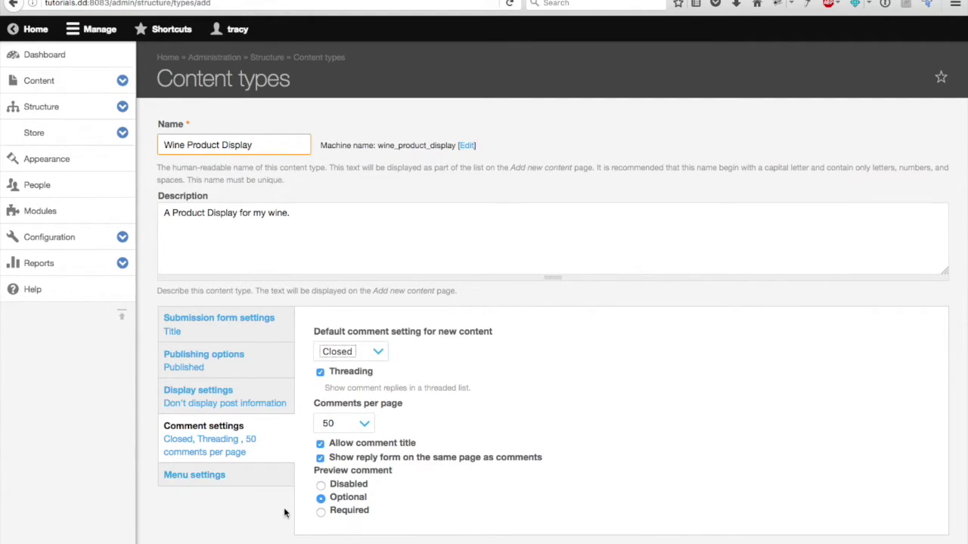
key(Return)
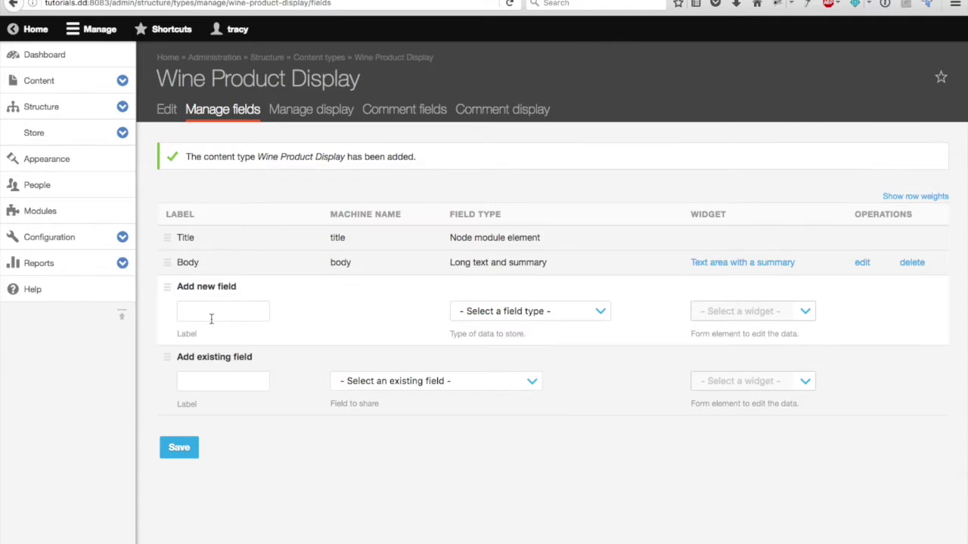
Step: Add a new field labelled "Product Reference" of type Product reference with the Select list widget, and save it
click(210, 318)
text(Produ)
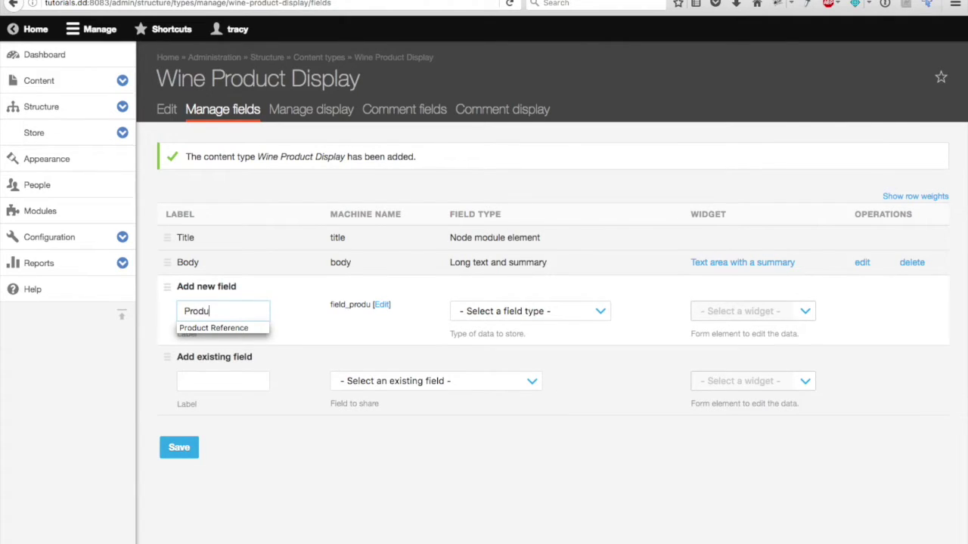
click(213, 327)
click(554, 314)
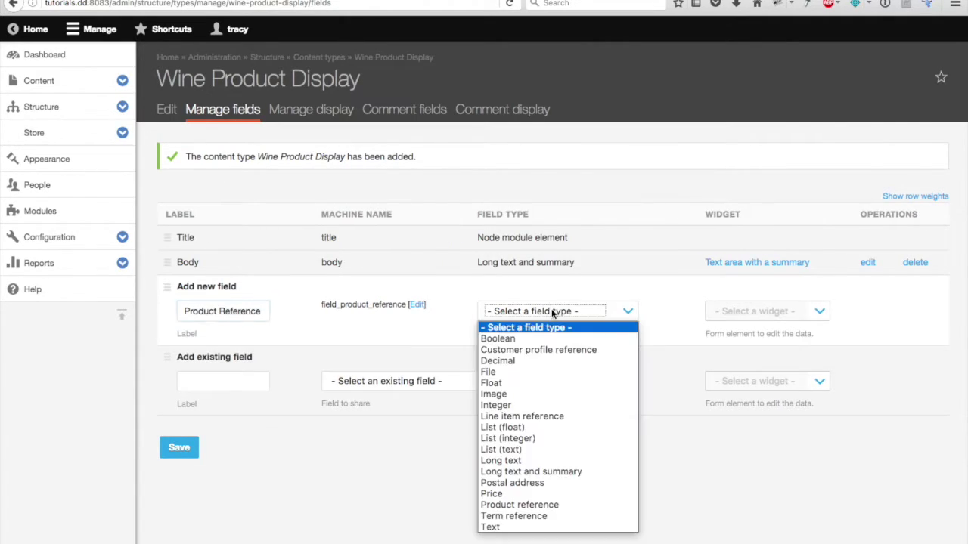
click(542, 505)
click(756, 319)
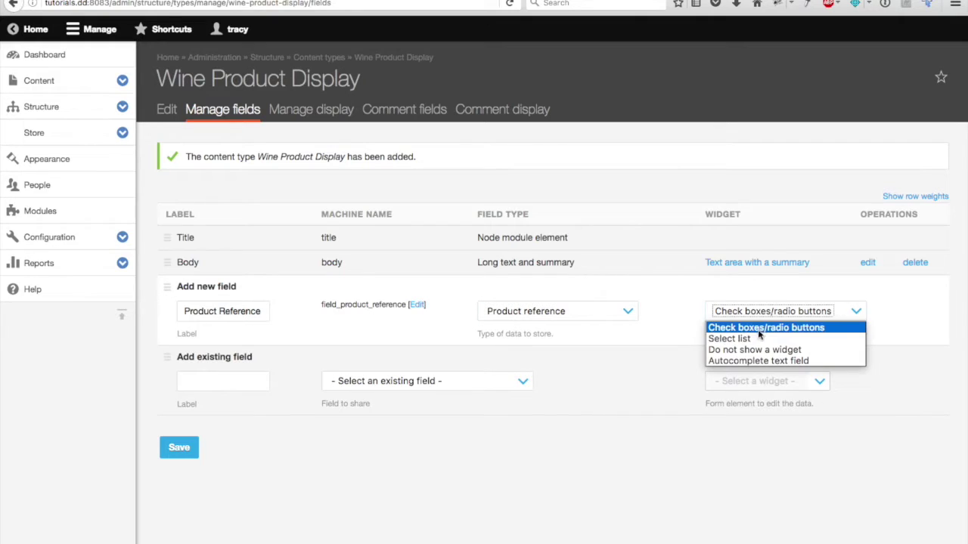
click(754, 339)
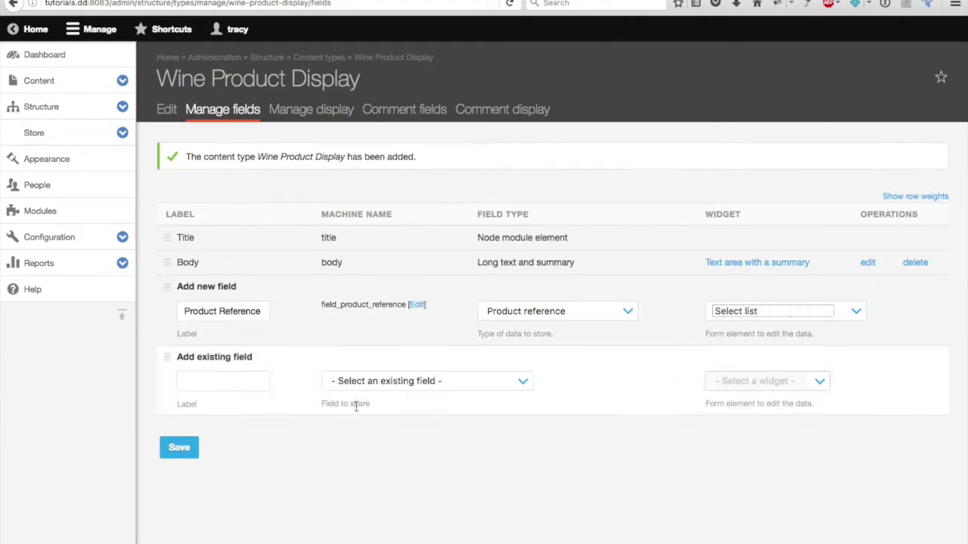
click(174, 458)
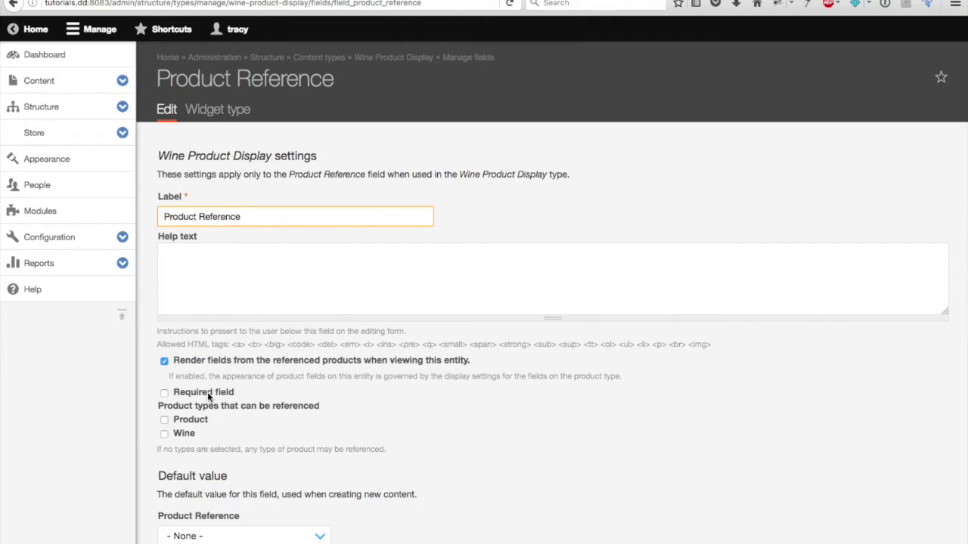
Step: Make the Product Reference field required and limit the product types it can reference to Wine
click(207, 391)
scroll(302, 438, down, 2)
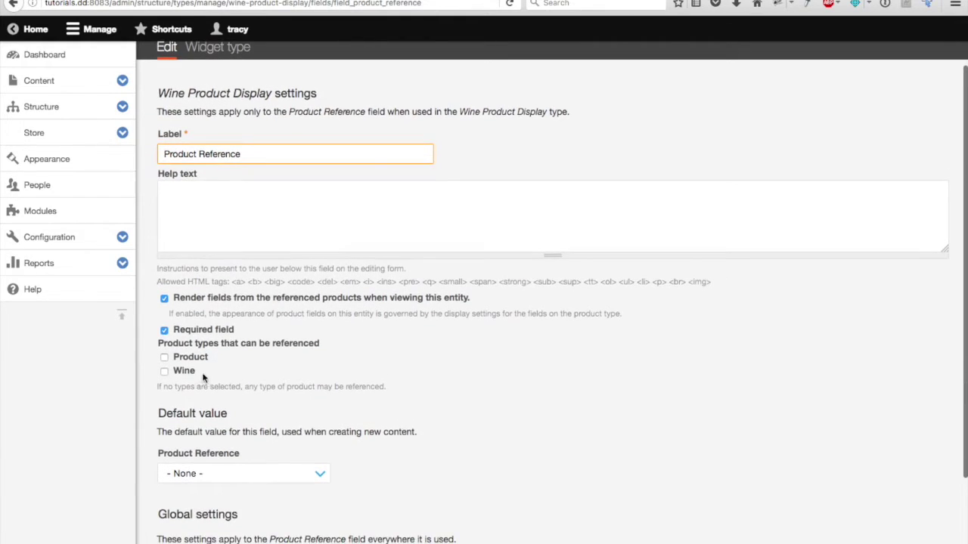
click(165, 372)
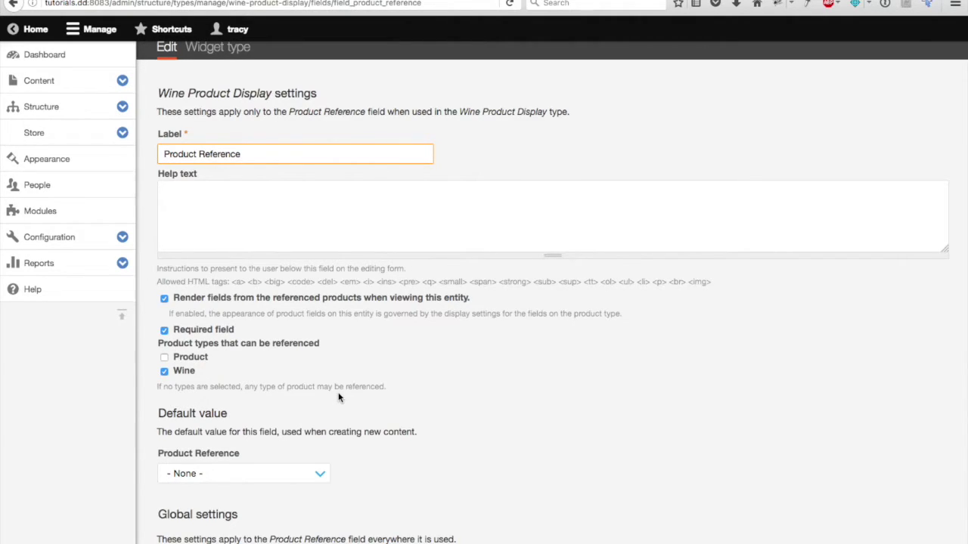
Step: Set the Product Reference field's number of values to Unlimited and save the field settings
scroll(326, 388, down, 2)
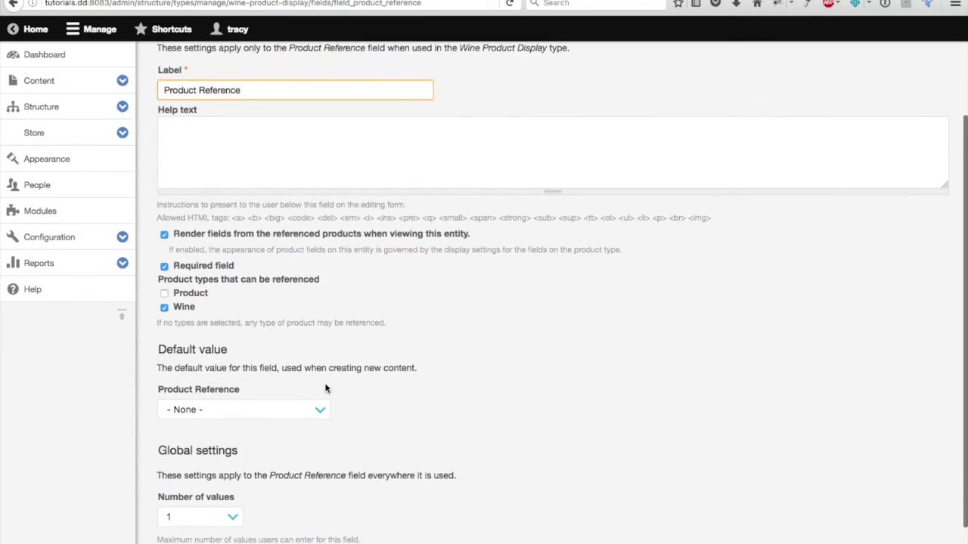
scroll(259, 389, down, 2)
click(199, 451)
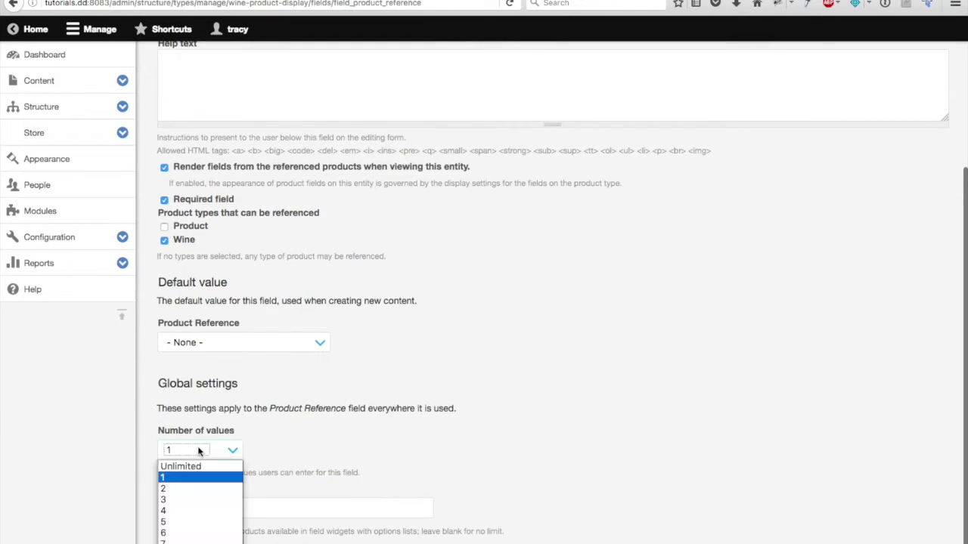
click(190, 464)
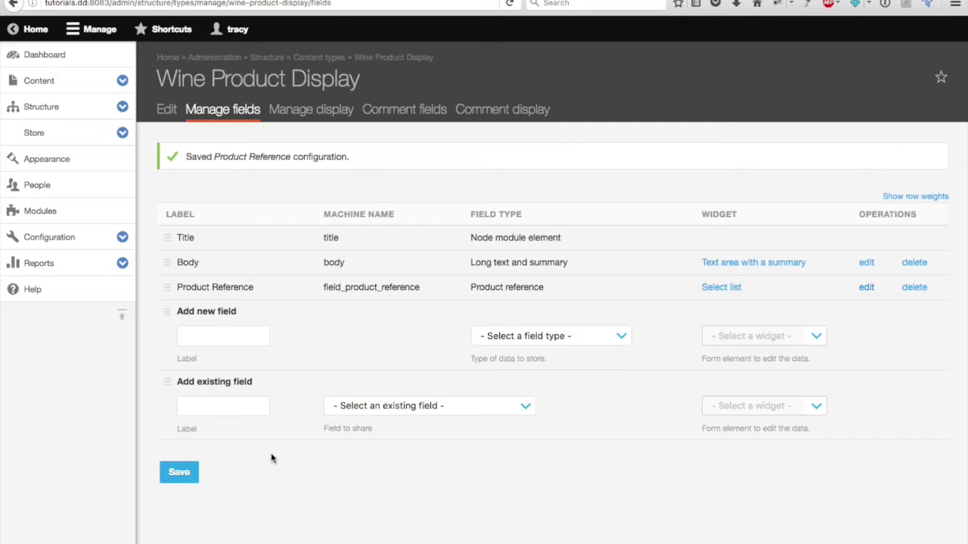
Step: Hide the Product Reference field's label in the default display of Wine Product Display
click(305, 115)
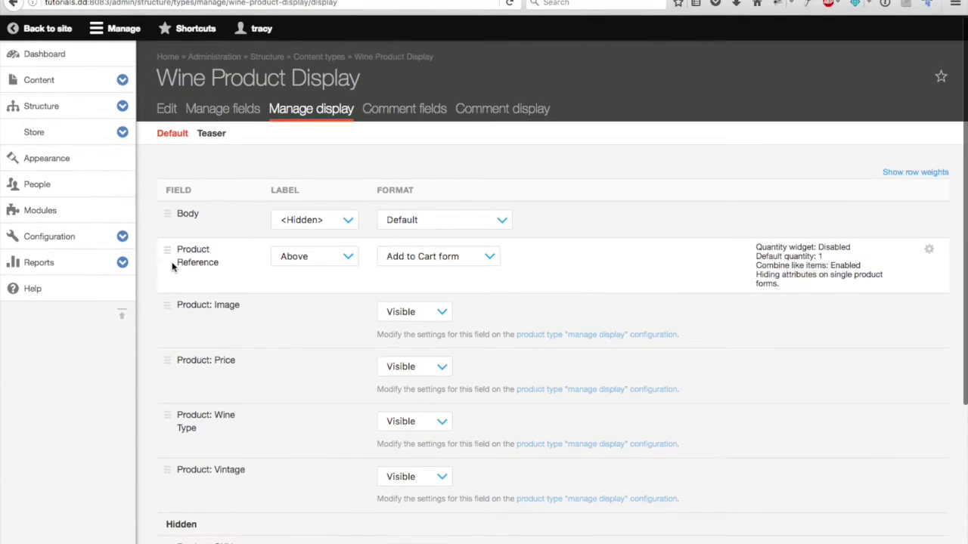
click(301, 258)
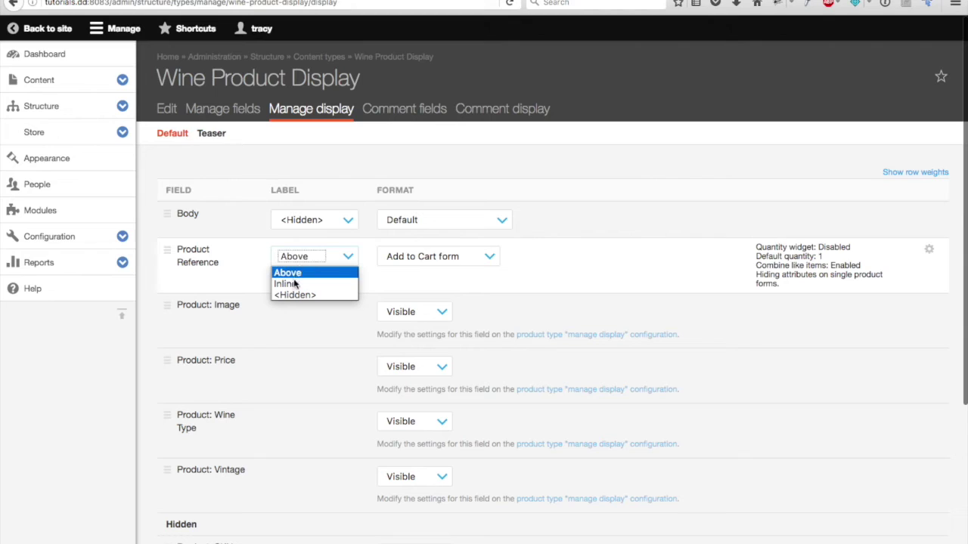
click(289, 294)
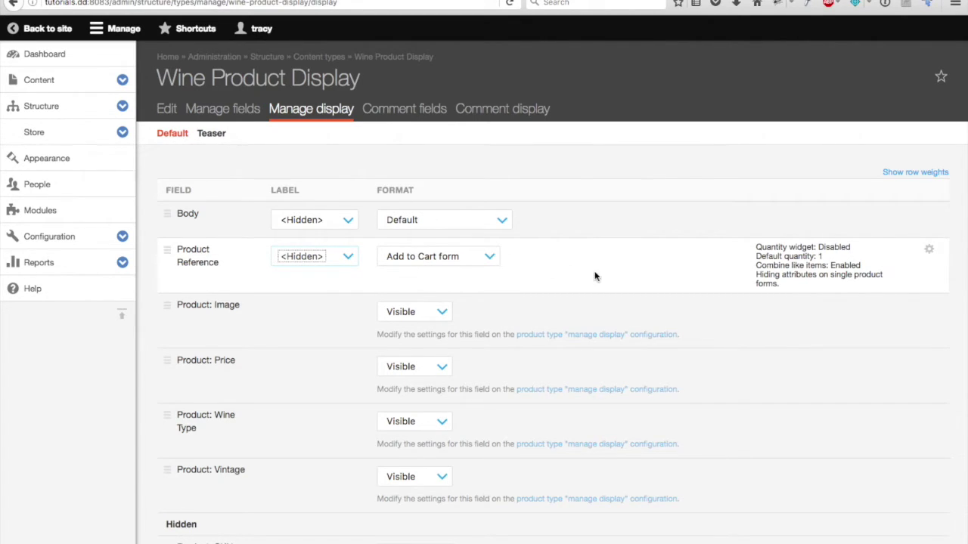
Step: Enable the textfield quantity widget in the Product Reference field's Add to Cart form settings and update them
click(929, 249)
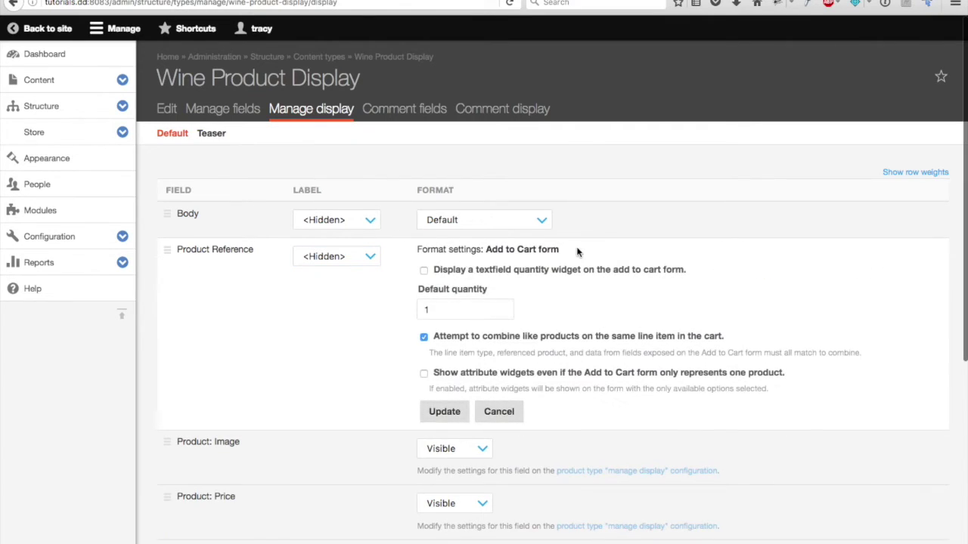
click(474, 272)
click(444, 412)
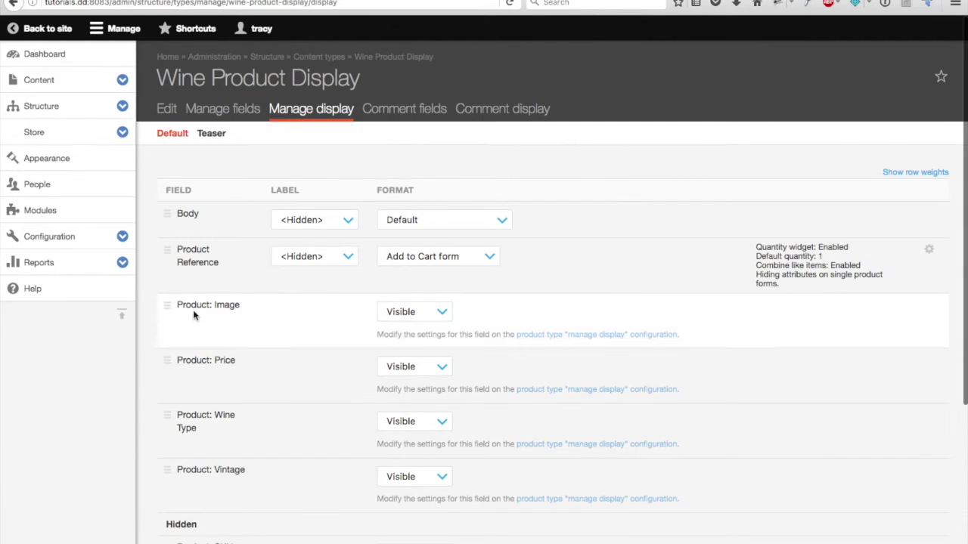
Step: Move the Product: Image and Product: Price fields above Product Reference in the display order
drag(167, 305, 166, 273)
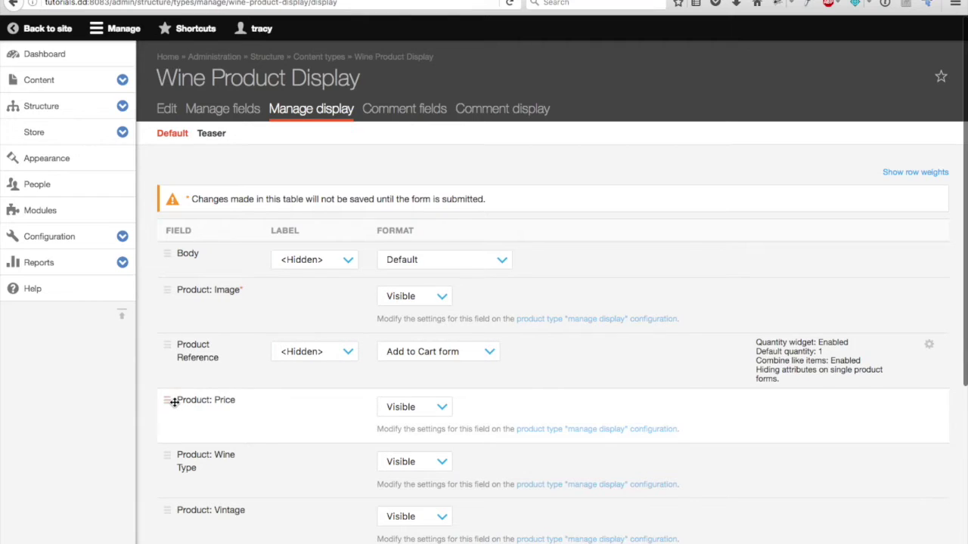
drag(168, 399, 169, 368)
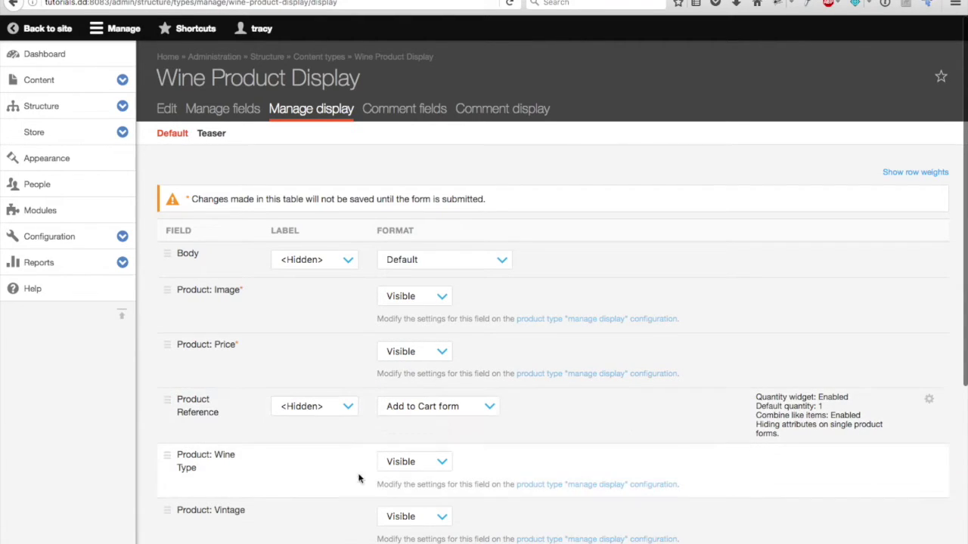
Step: Set the Product: Wine Type and Product: Vintage fields to Hidden and save the display settings
scroll(363, 484, down, 2)
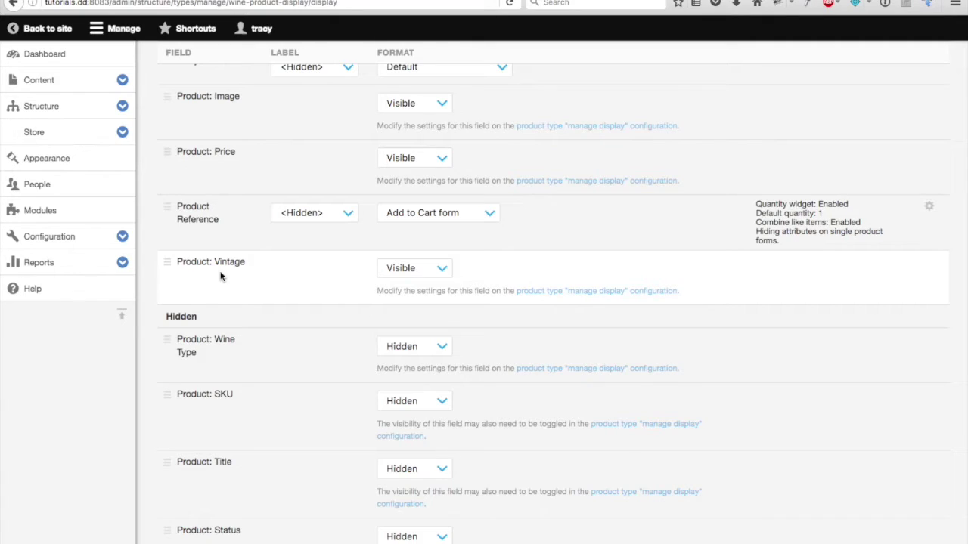
click(419, 275)
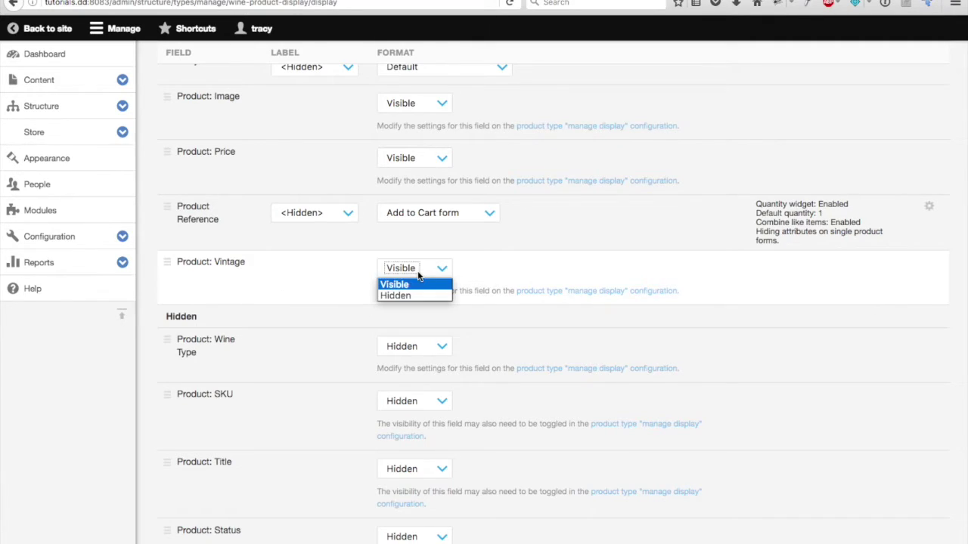
click(406, 296)
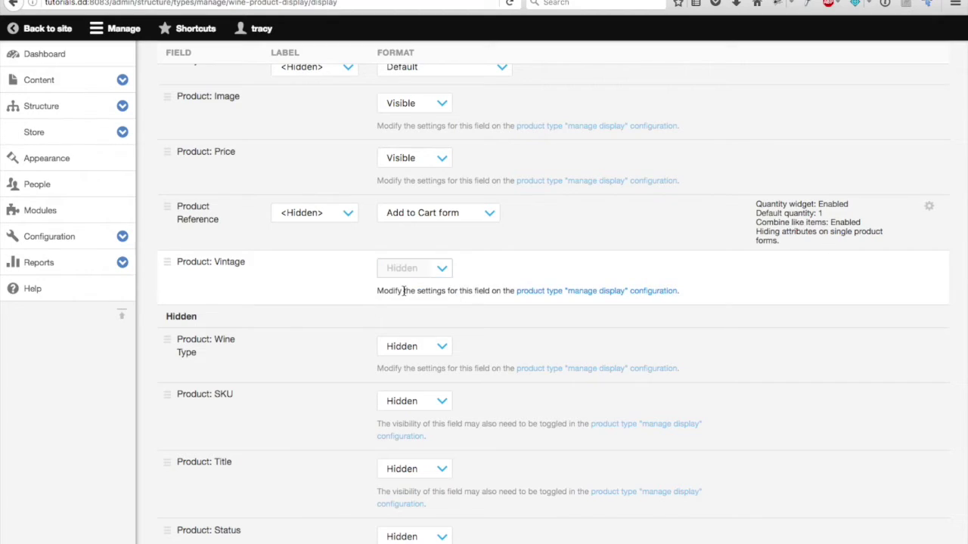
scroll(251, 422, down, 2)
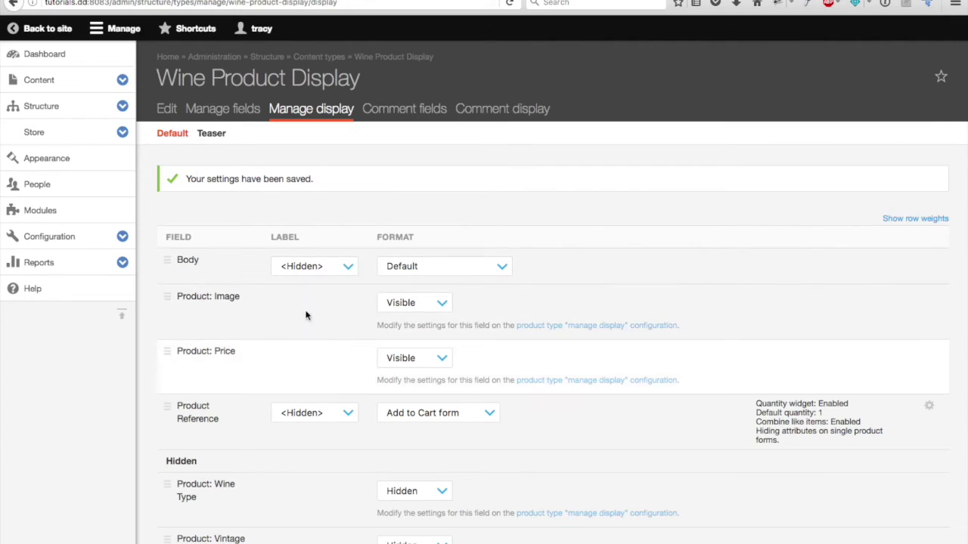
Step: Start a new Wine Product Display content item and title it Pinot Noir
click(96, 79)
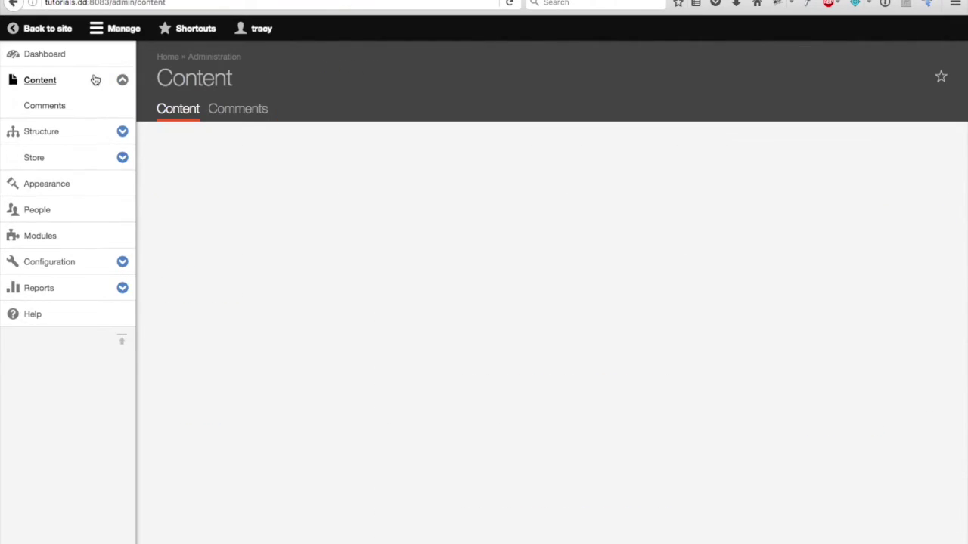
click(210, 150)
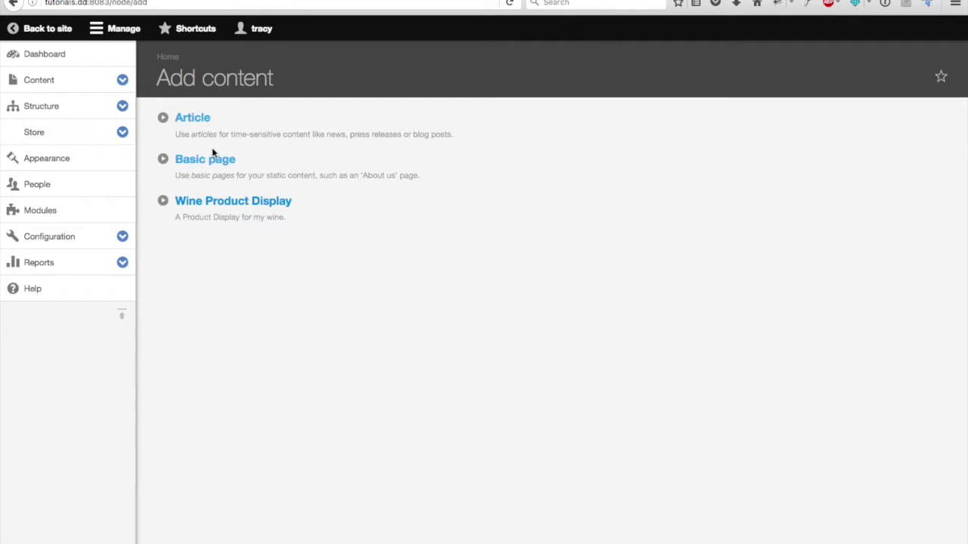
click(219, 201)
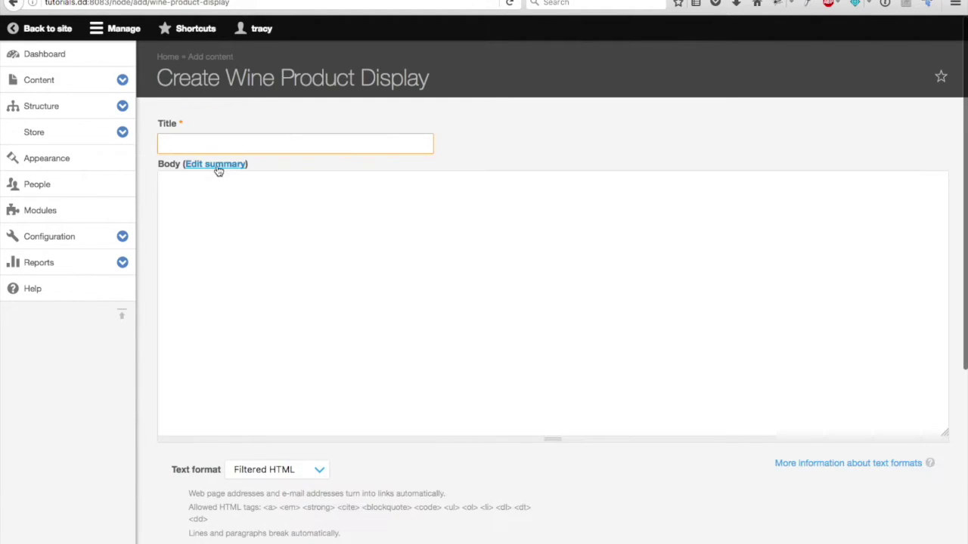
click(226, 145)
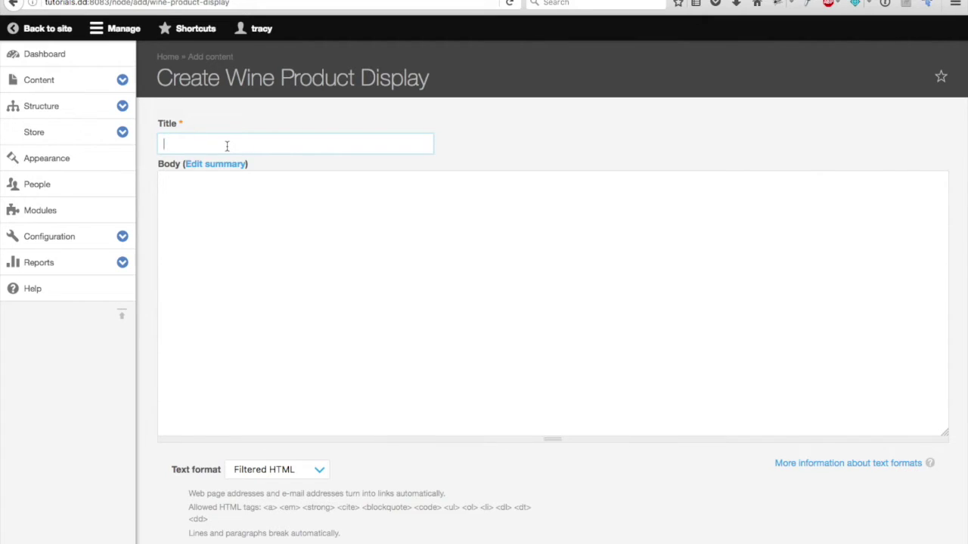
text(P)
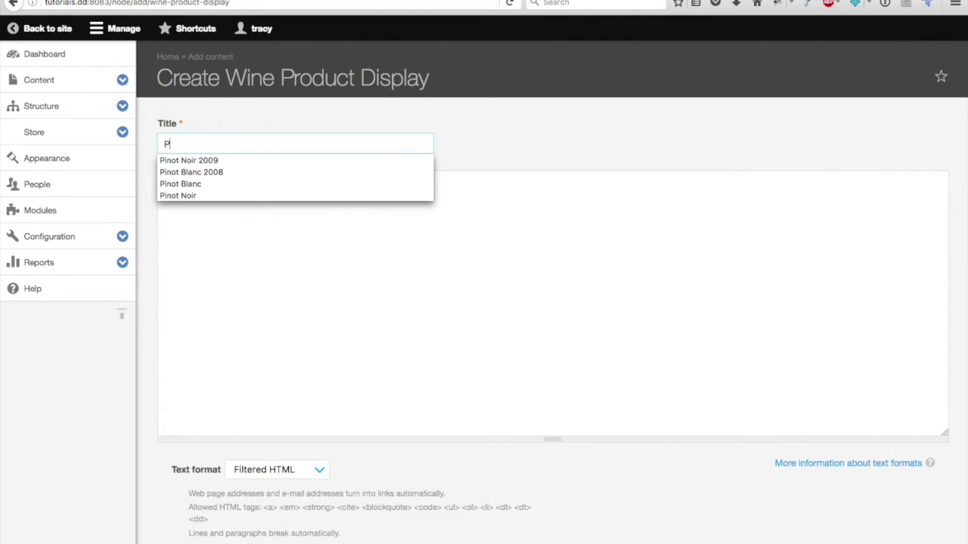
click(190, 195)
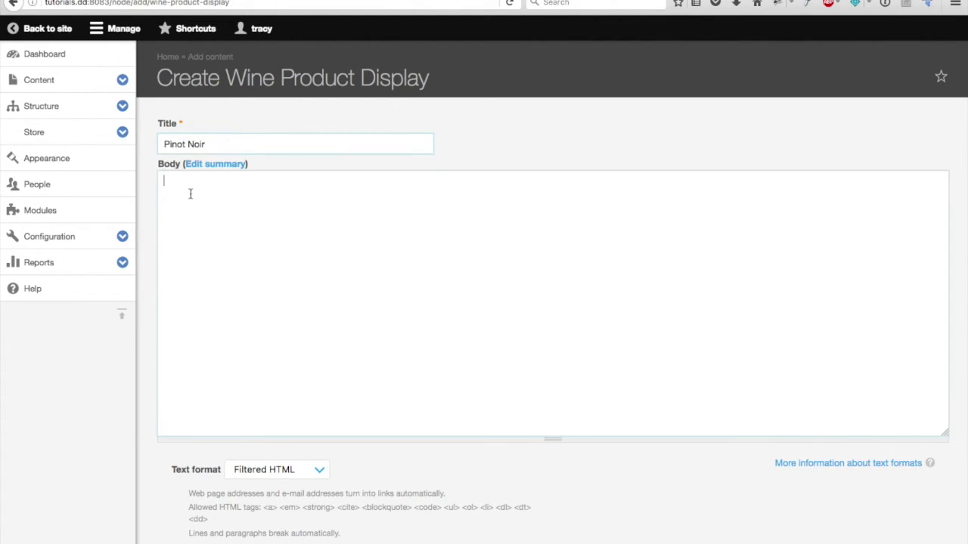
Step: Enter "Lorem ipsum." as the body text of the Pinot Noir display
text(Lor)
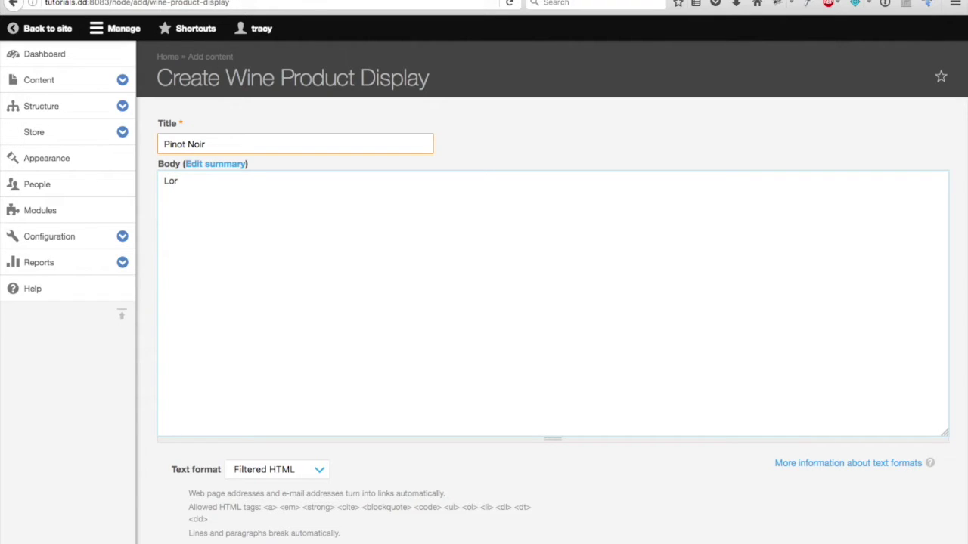
text(em.)
key(BackSpace)
text(ipsum.)
Step: Select pinot-noir-2016: Pinot Noir as the product reference, save the content, and review the resulting page down to its cart form
scroll(348, 245, down, 2)
scroll(348, 245, down, 6)
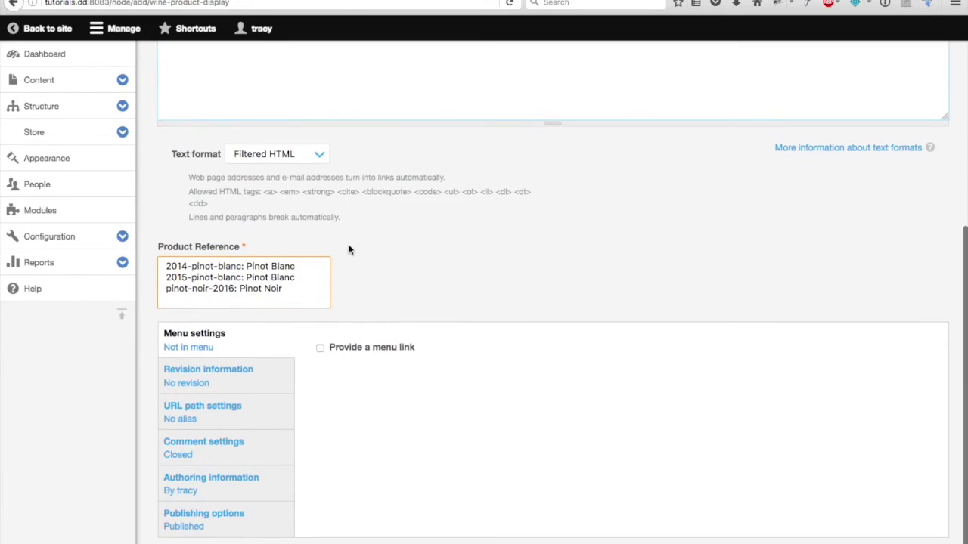
click(245, 289)
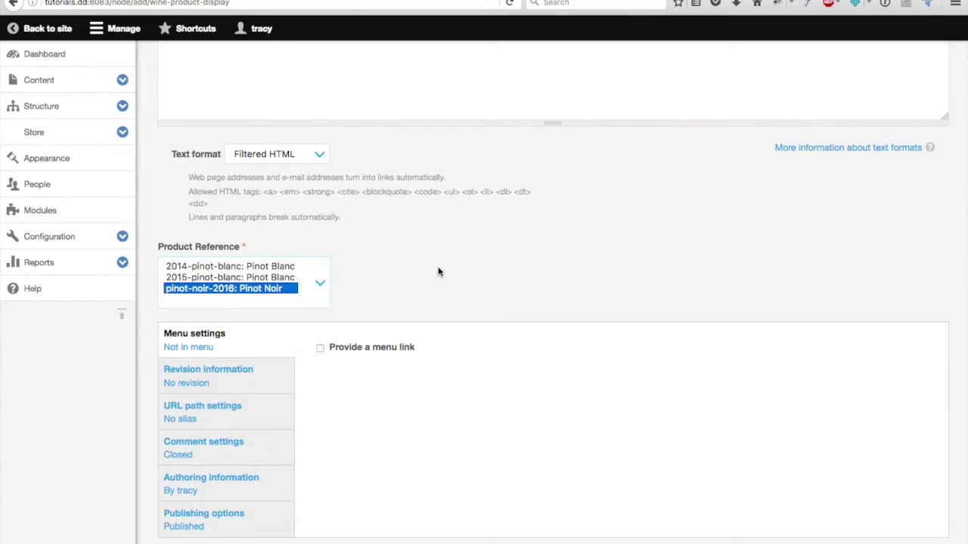
key(Return)
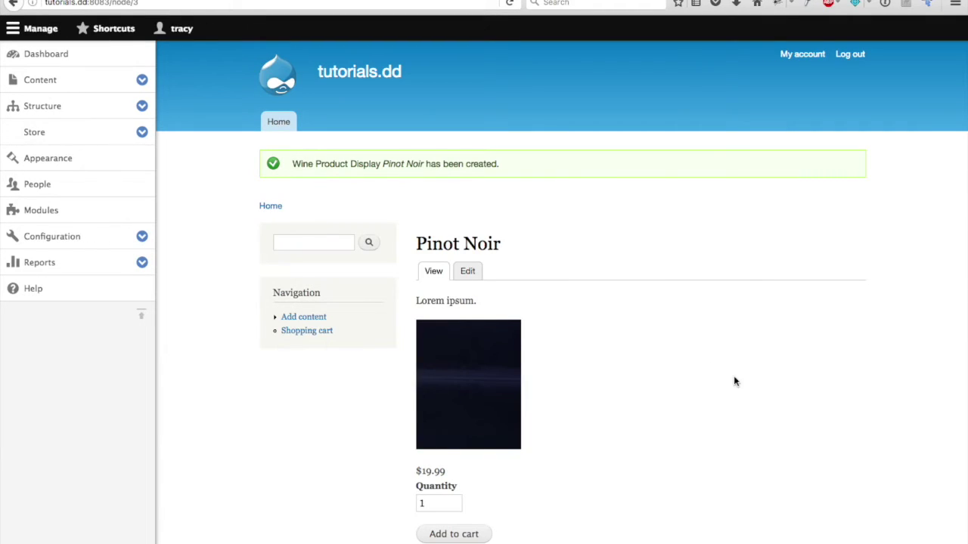
scroll(622, 389, down, 2)
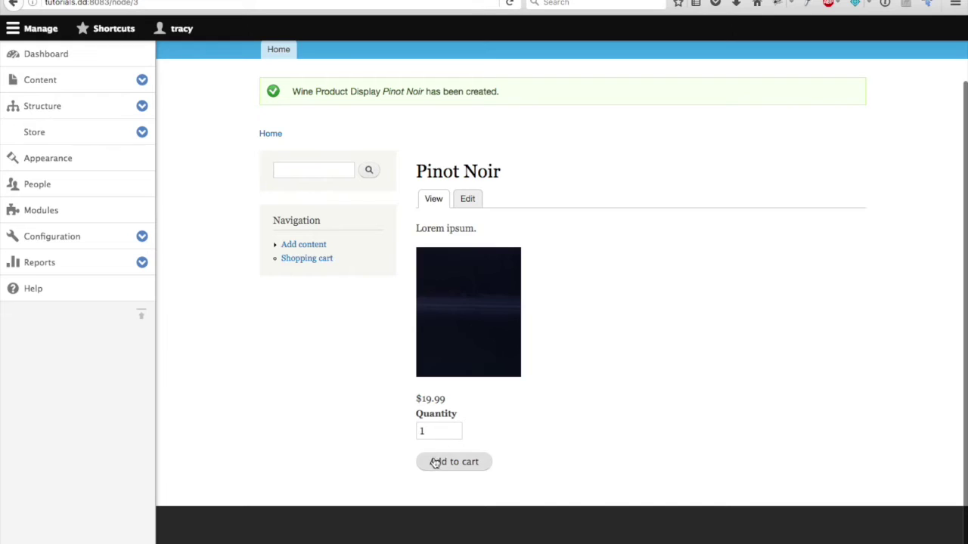
scroll(476, 503, up, 1)
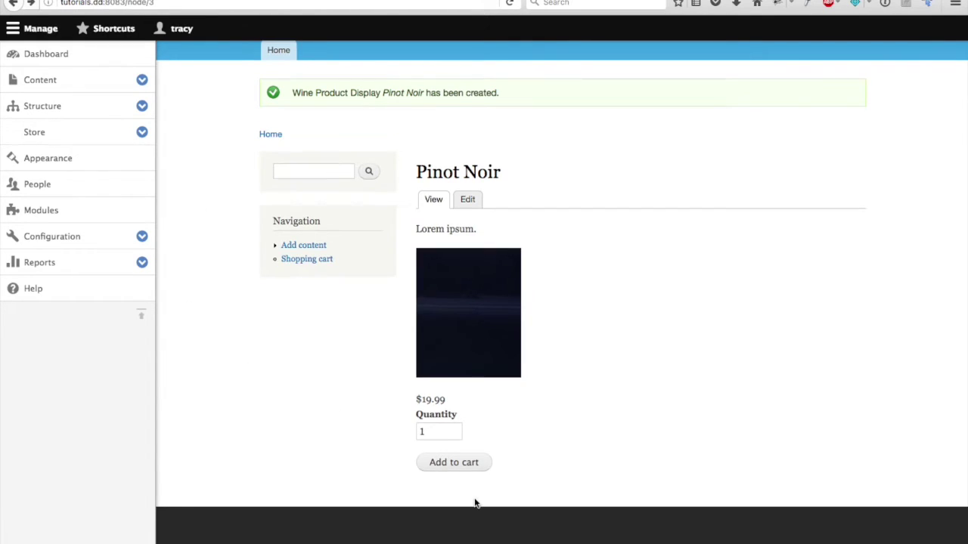
Step: Start another Wine Product Display content item titled Pinot Blanc with the body text "Lorem ipsum."
click(61, 82)
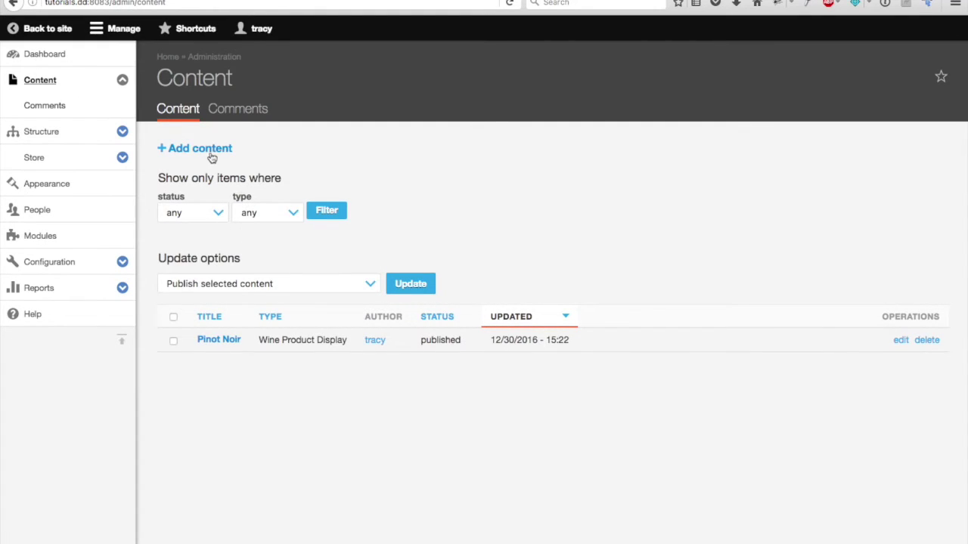
click(212, 150)
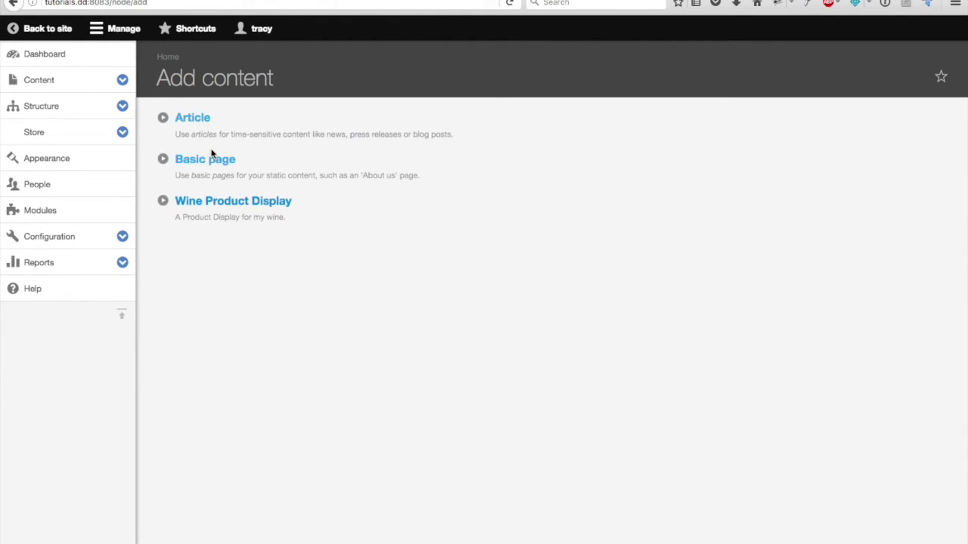
click(212, 202)
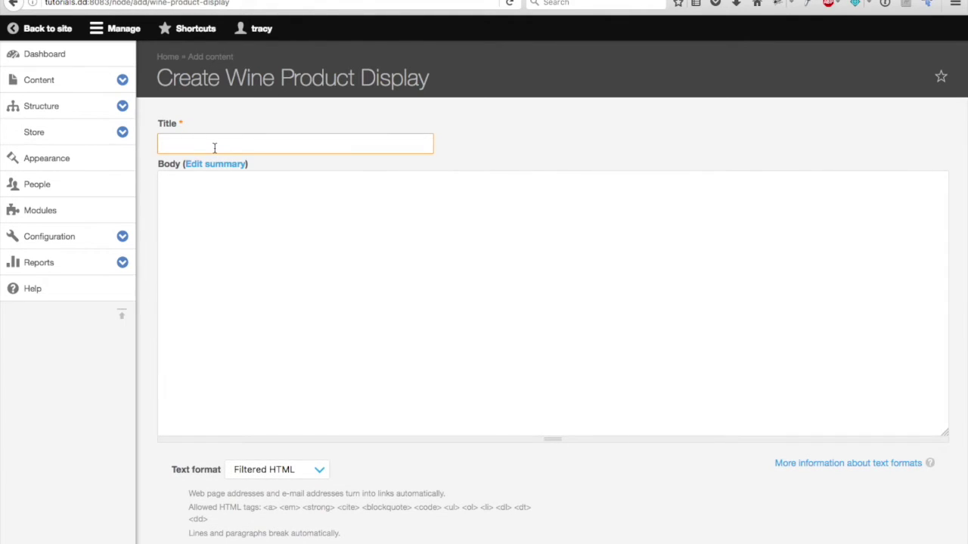
click(214, 147)
text(P)
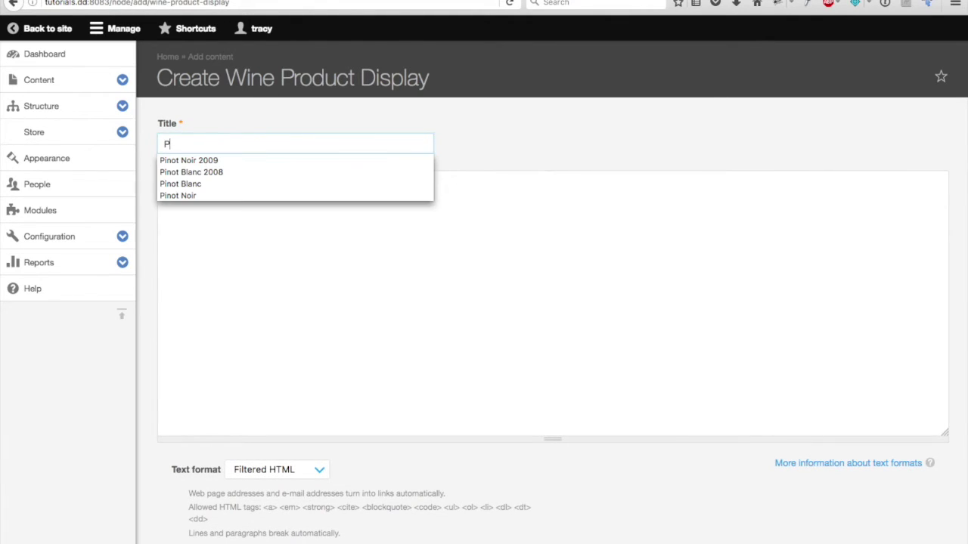
key(Down)
key(Down)
key(Down)
key(Return)
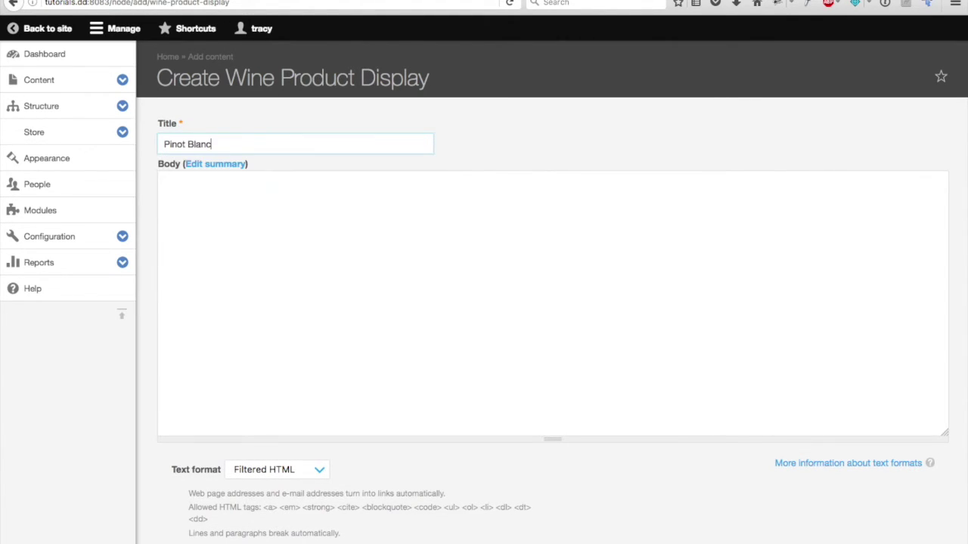
click(223, 229)
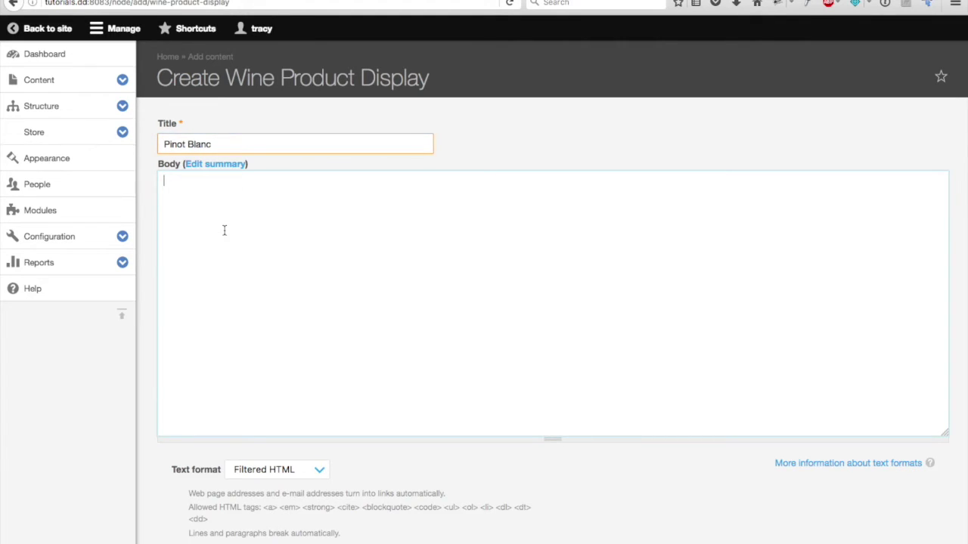
text(Lorem ipsum.)
Step: Select both 2014-pinot-blanc and 2015-pinot-blanc as product references and save the Pinot Blanc display
scroll(286, 296, down, 5)
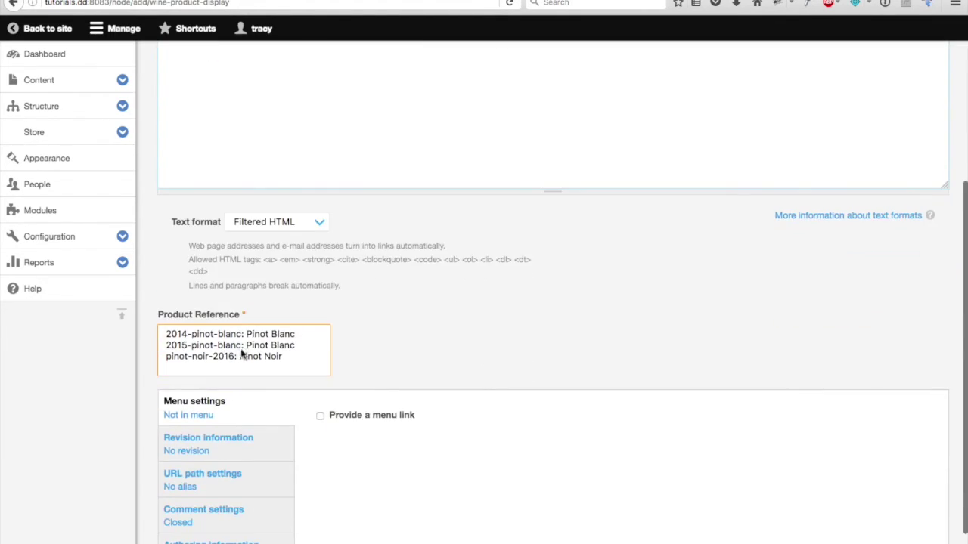
click(269, 346)
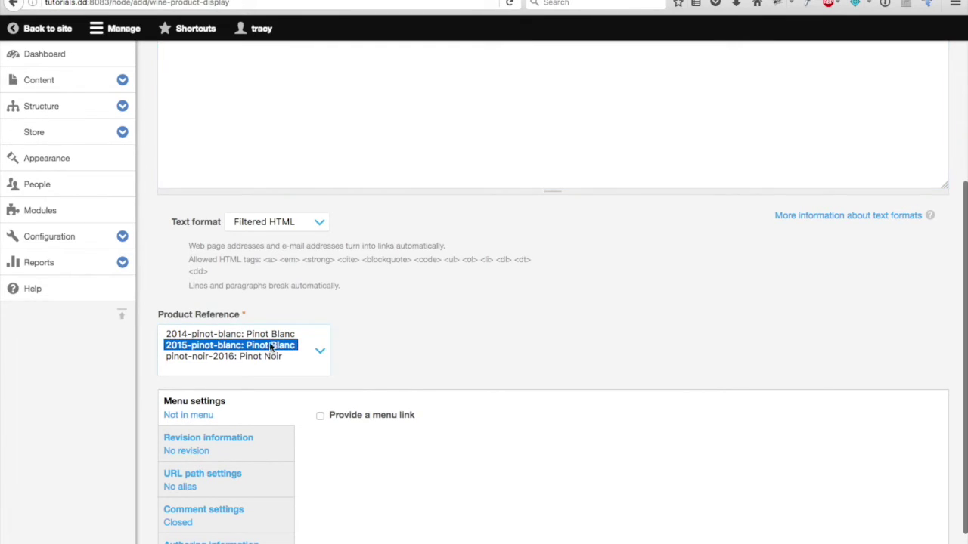
shift+click(274, 335)
scroll(373, 349, down, 2)
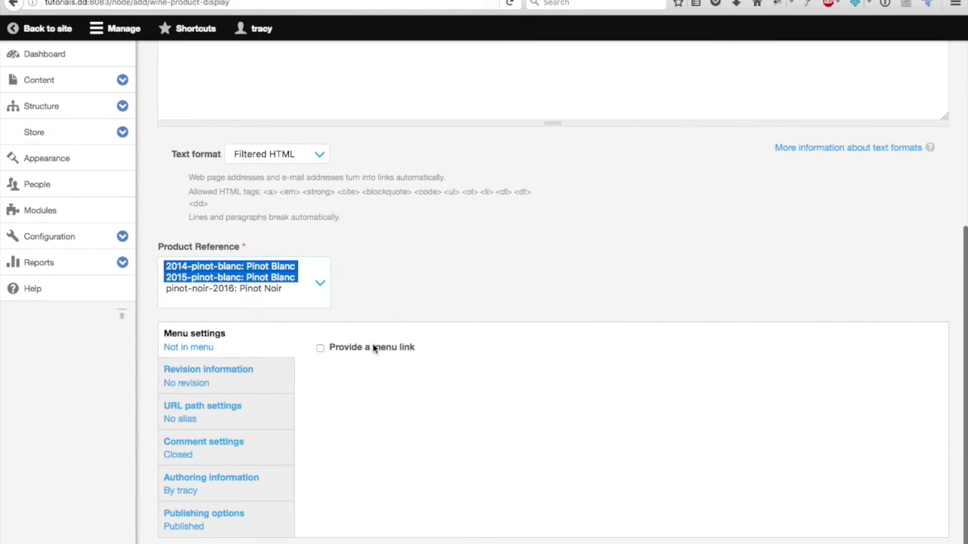
click(161, 540)
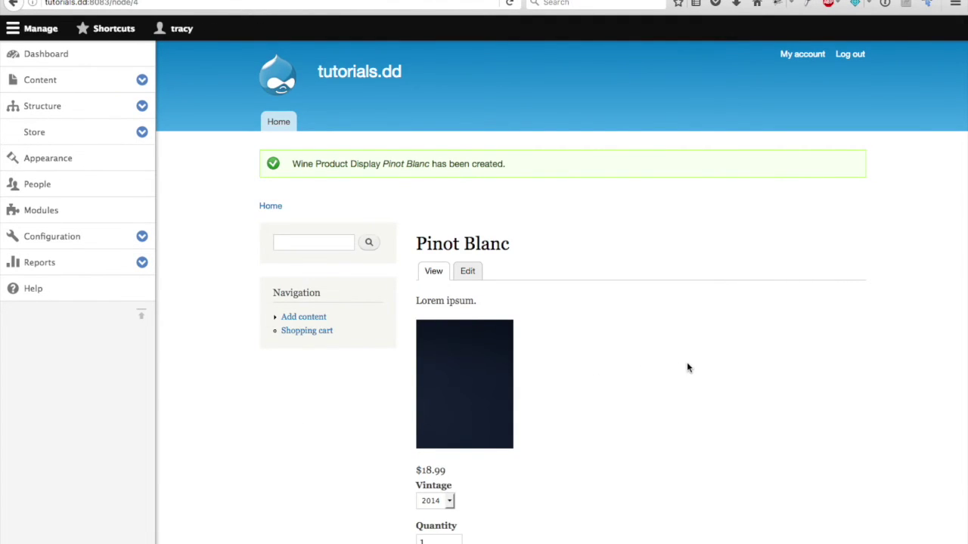
Step: Switch the Pinot Blanc page's Vintage back and forth between 2014 and 2015, ending on 2015, to compare the displayed image and price
scroll(688, 366, down, 3)
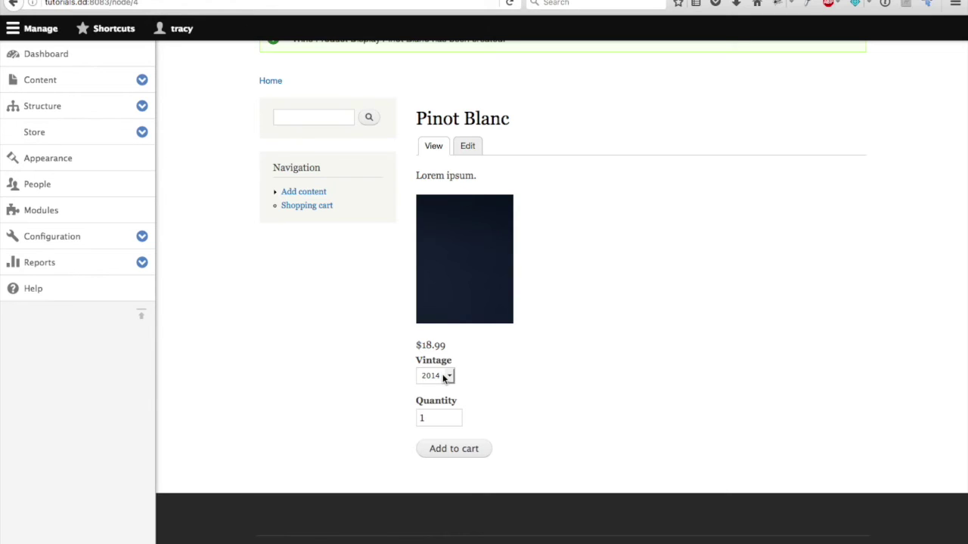
click(445, 379)
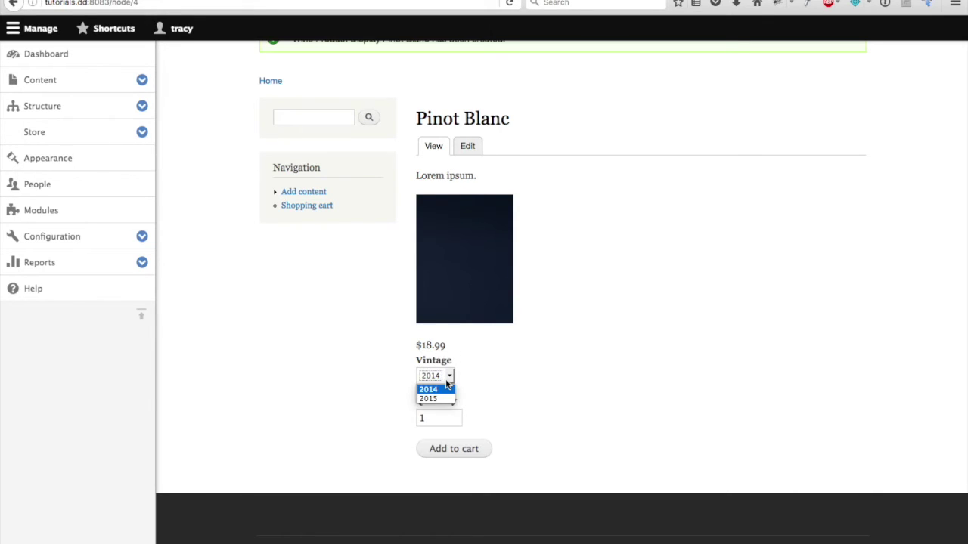
click(442, 398)
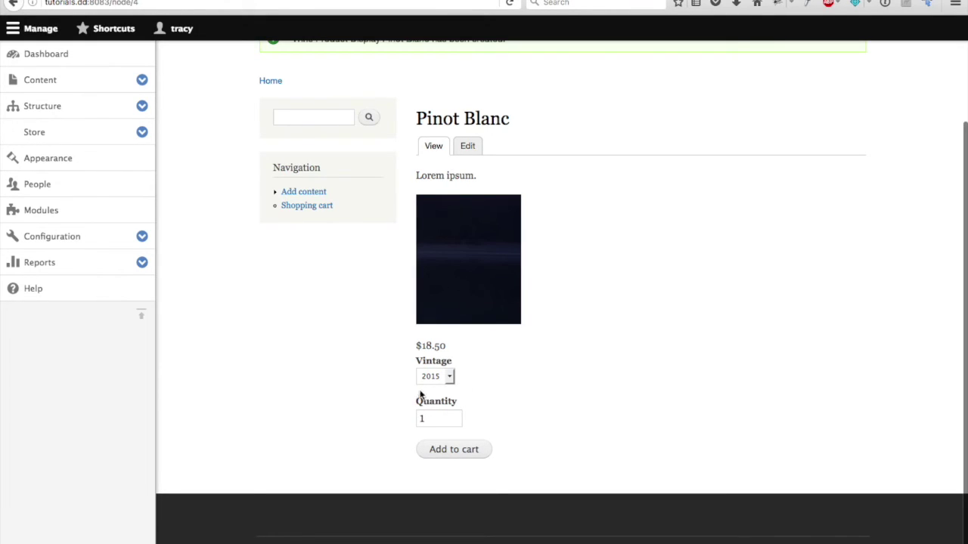
click(439, 376)
click(432, 390)
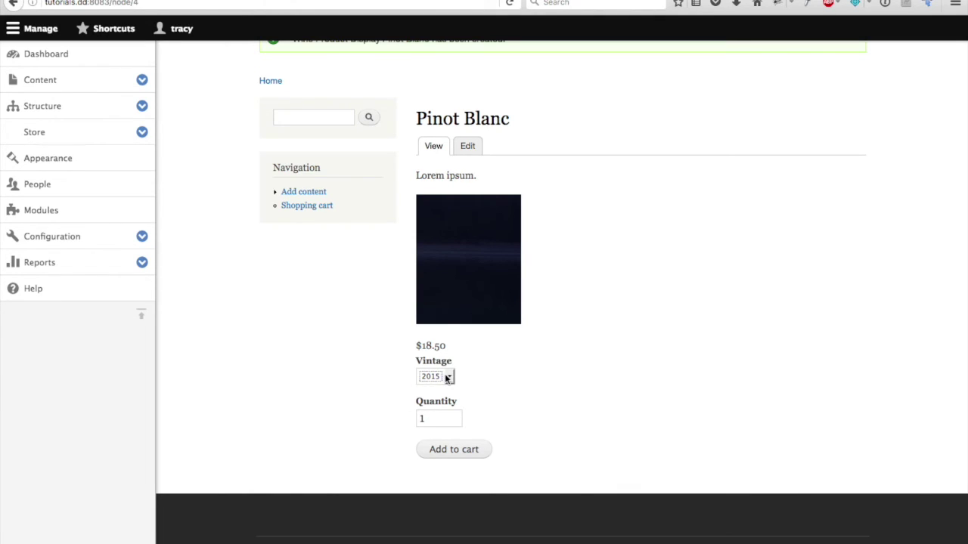
click(447, 378)
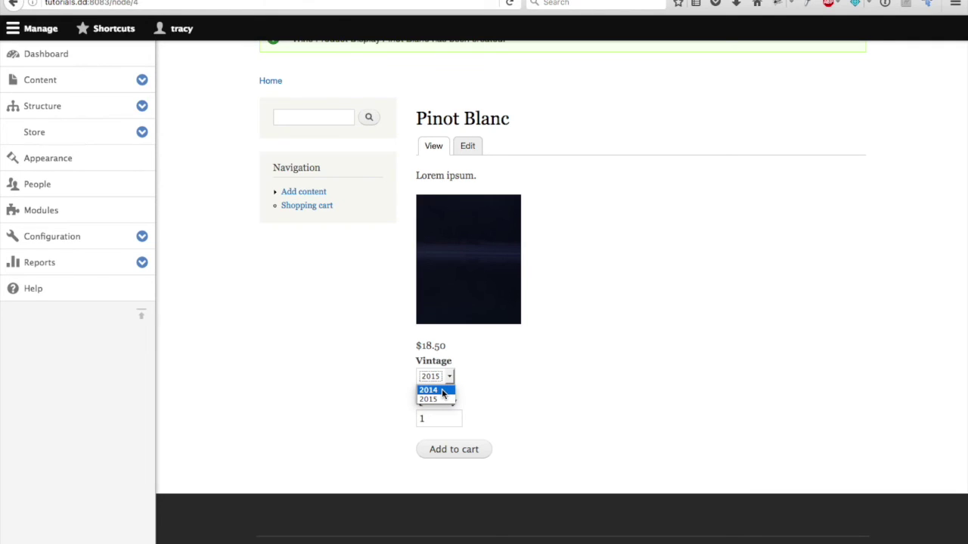
click(443, 391)
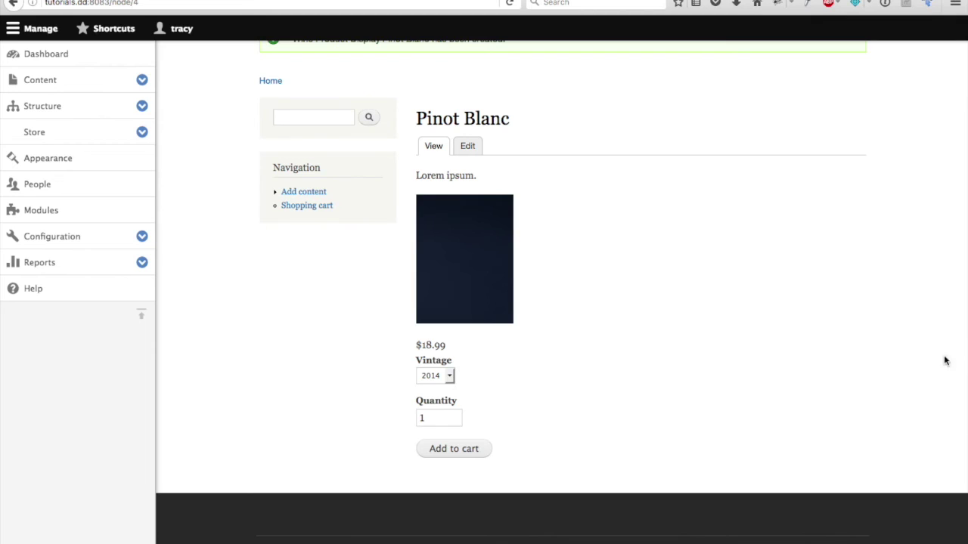
click(447, 378)
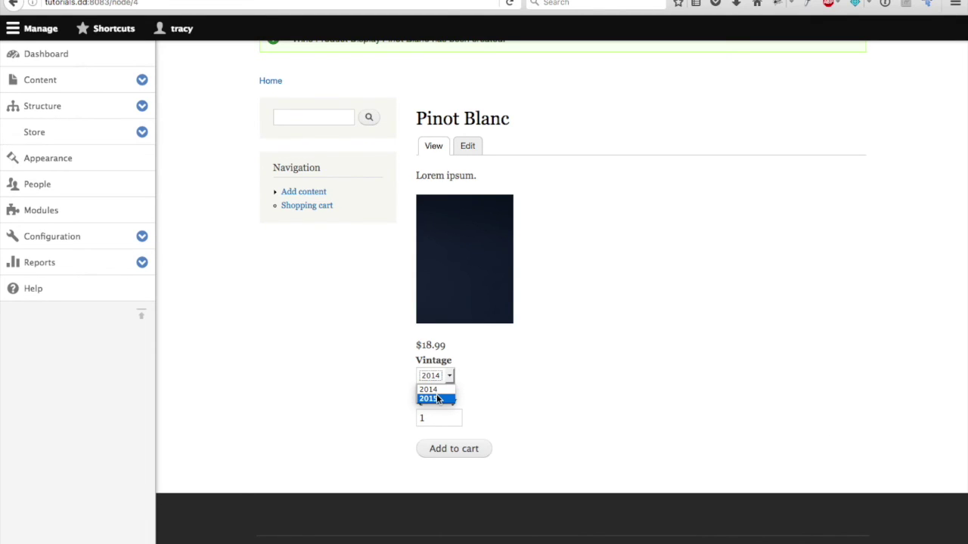
click(439, 399)
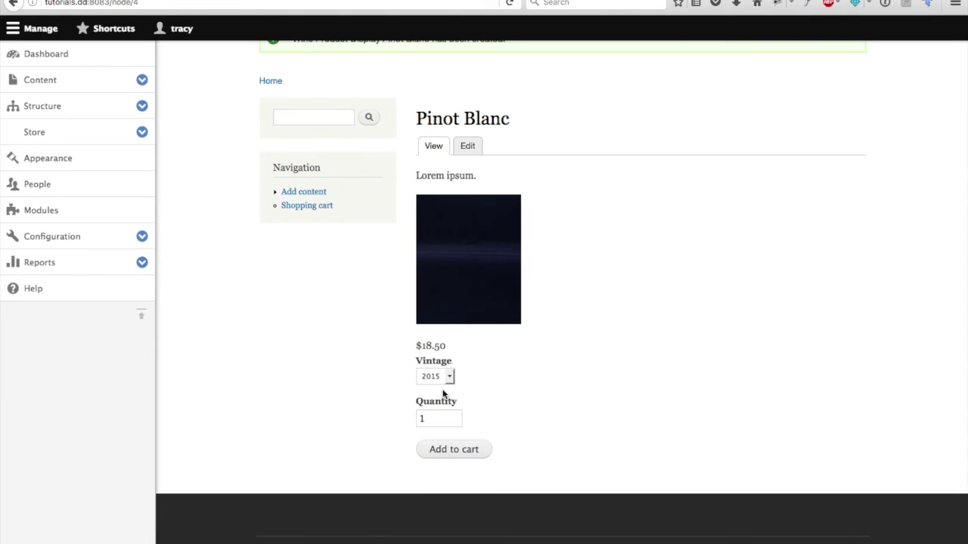